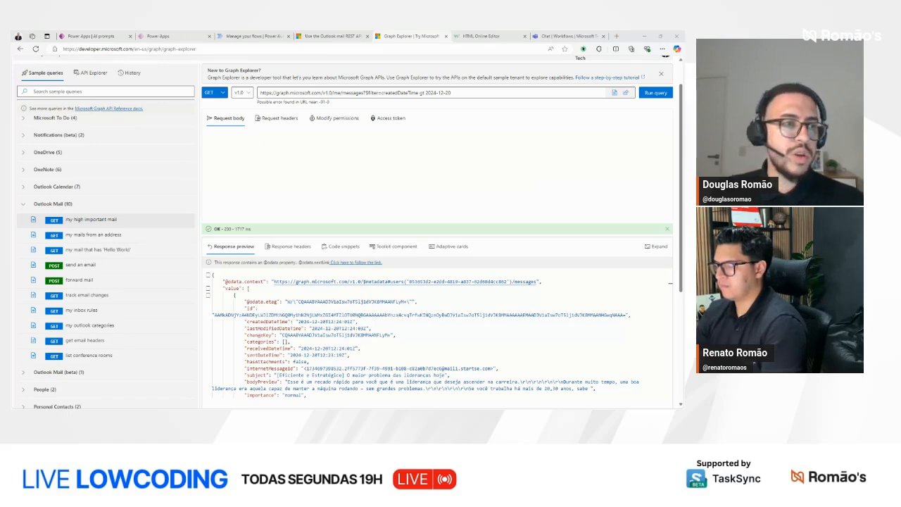
Step: Close the existing Summarize E-mail prompt without changes and start building a new custom prompt
{"action": "left_click", "coordinate": [95, 36]}
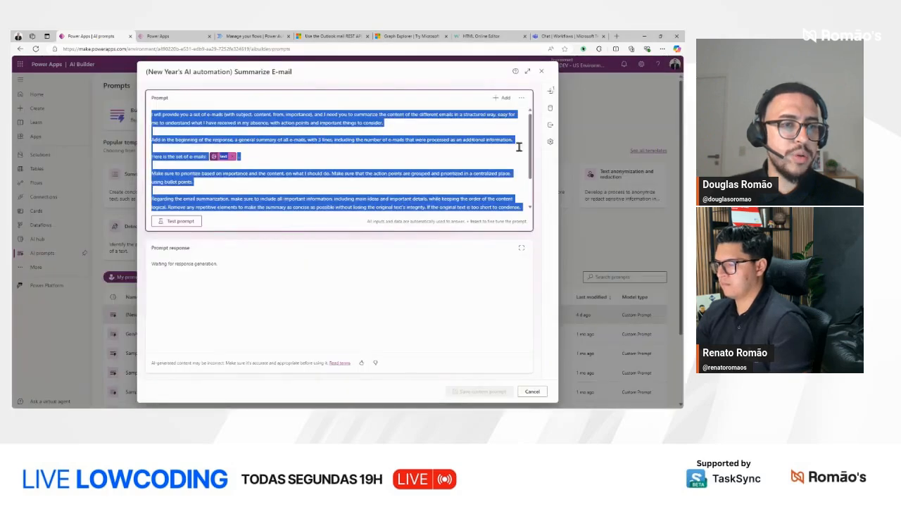
{"action": "left_click", "coordinate": [541, 72]}
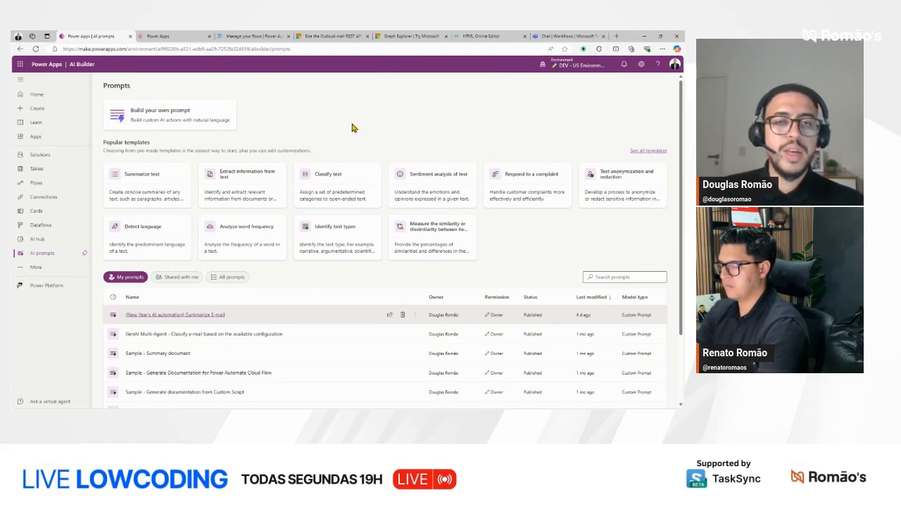
{"action": "left_click", "coordinate": [116, 118]}
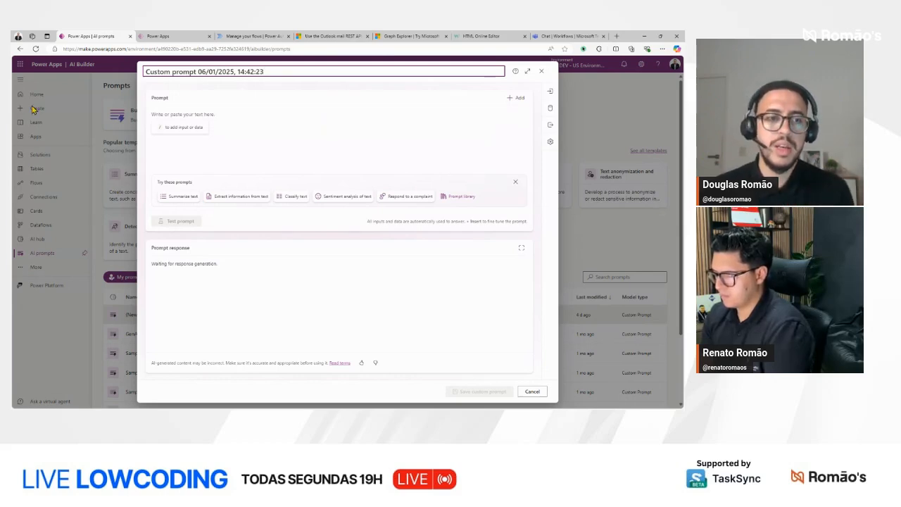
Step: Open the prompt settings and examine the language models offered for generating responses
{"action": "left_click", "coordinate": [550, 146]}
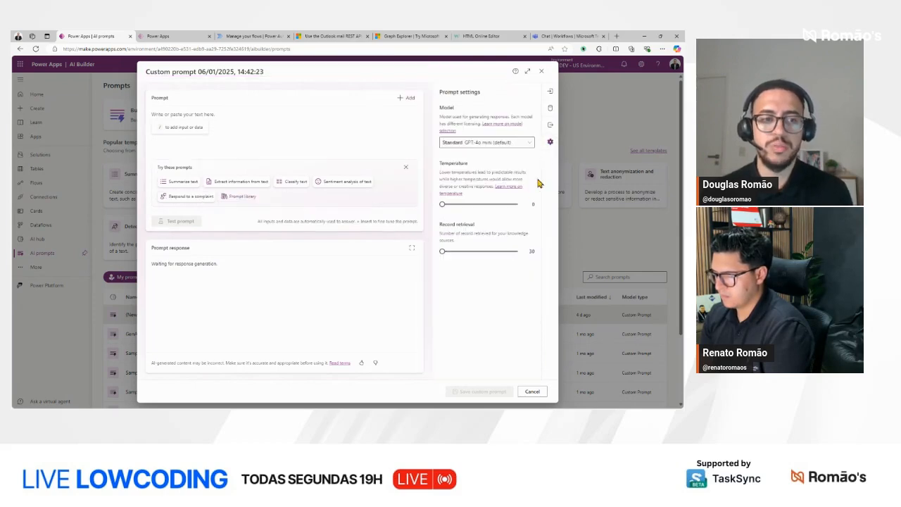
{"action": "left_click", "coordinate": [480, 147]}
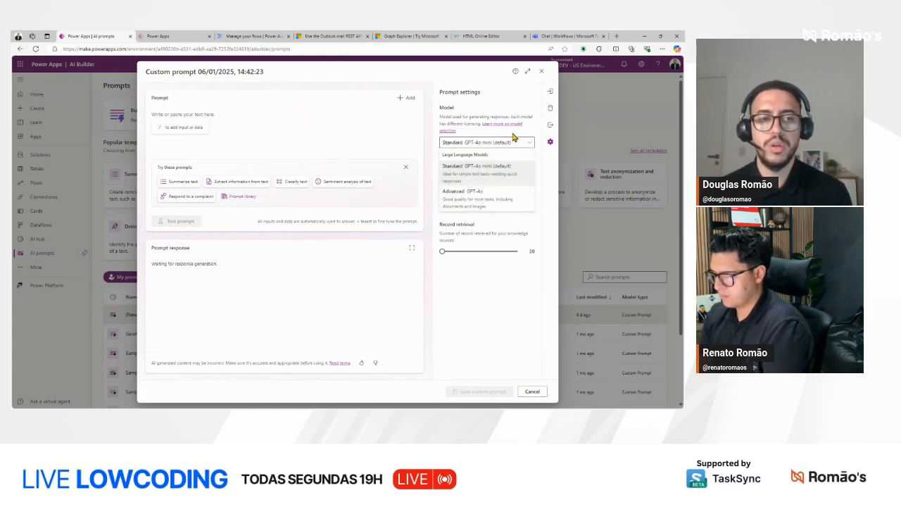
{"action": "left_click", "coordinate": [554, 211]}
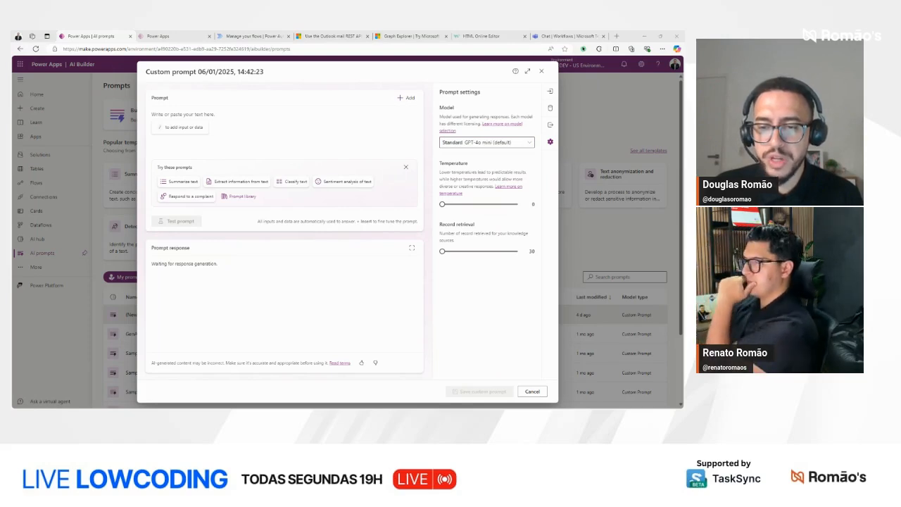
Step: Paste the copied e-mail summary instructions into the prompt and insert blank lines between the paragraphs
{"action": "left_click", "coordinate": [209, 112]}
{"action": "key", "text": "ctrl+v"}
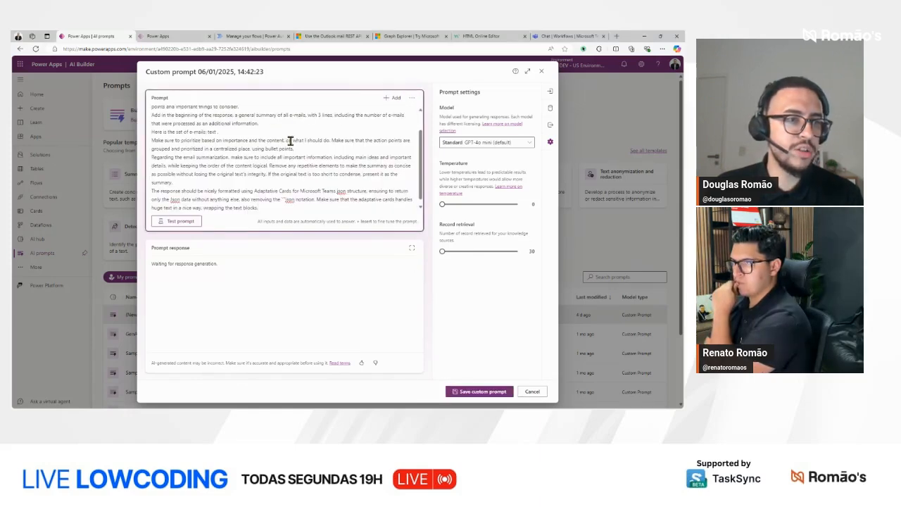
{"action": "scroll", "coordinate": [288, 139], "scroll_direction": "up", "scroll_amount": 3}
{"action": "left_click", "coordinate": [260, 132]}
{"action": "key", "text": "Return"}
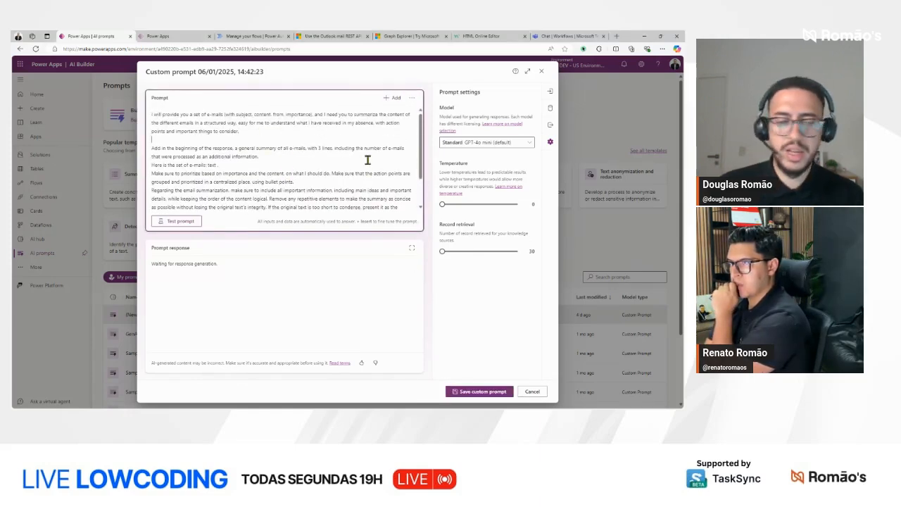
{"action": "key", "text": "End"}
{"action": "key", "text": "Return"}
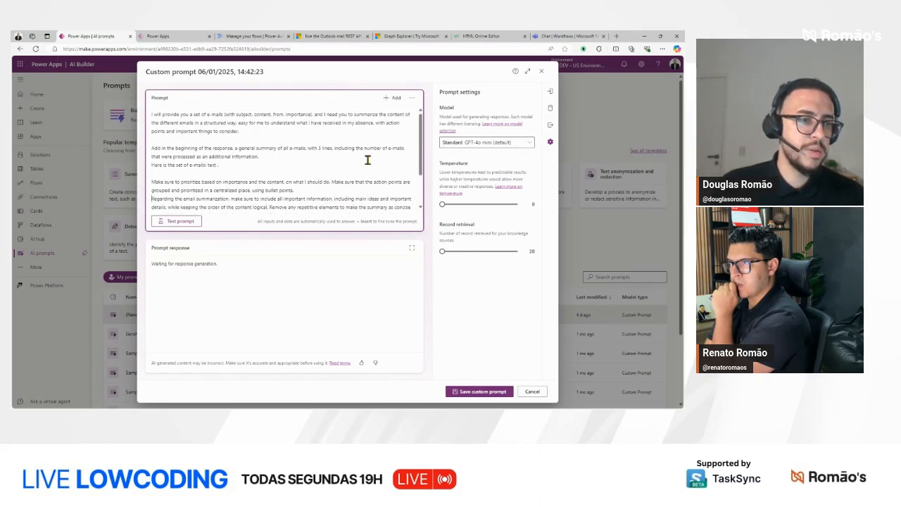
{"action": "key", "text": "Return"}
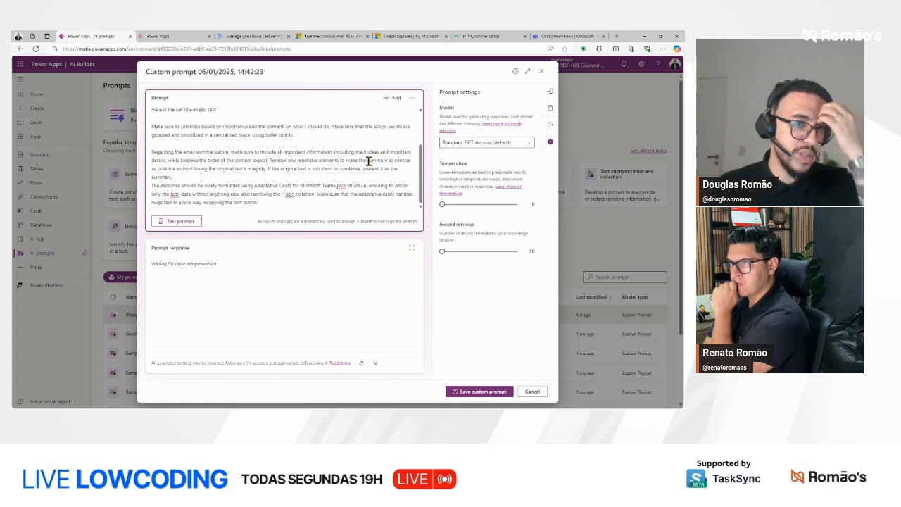
{"action": "scroll", "coordinate": [367, 160], "scroll_direction": "down", "scroll_amount": 2}
{"action": "left_click", "coordinate": [316, 180]}
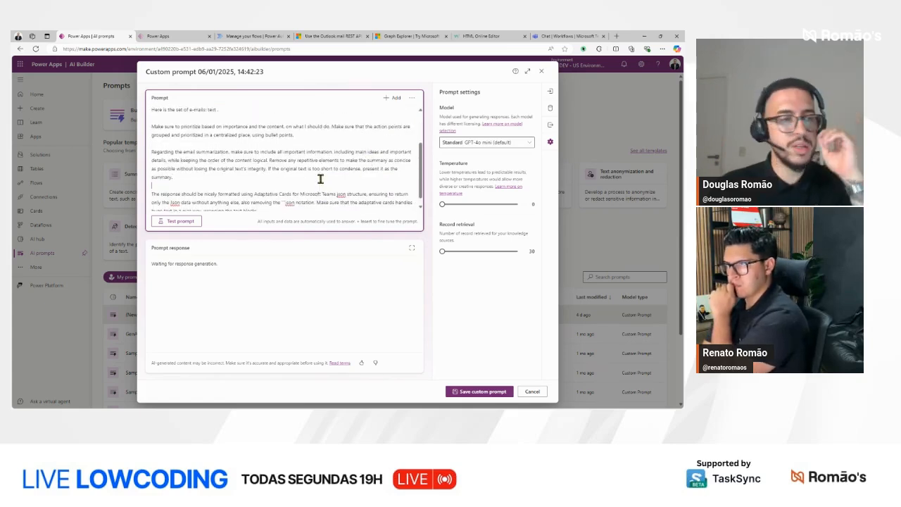
Step: Insert an empty line above the first paragraph and expand the prompt editor to full size
{"action": "scroll", "coordinate": [320, 178], "scroll_direction": "up", "scroll_amount": 3}
{"action": "left_click", "coordinate": [153, 114]}
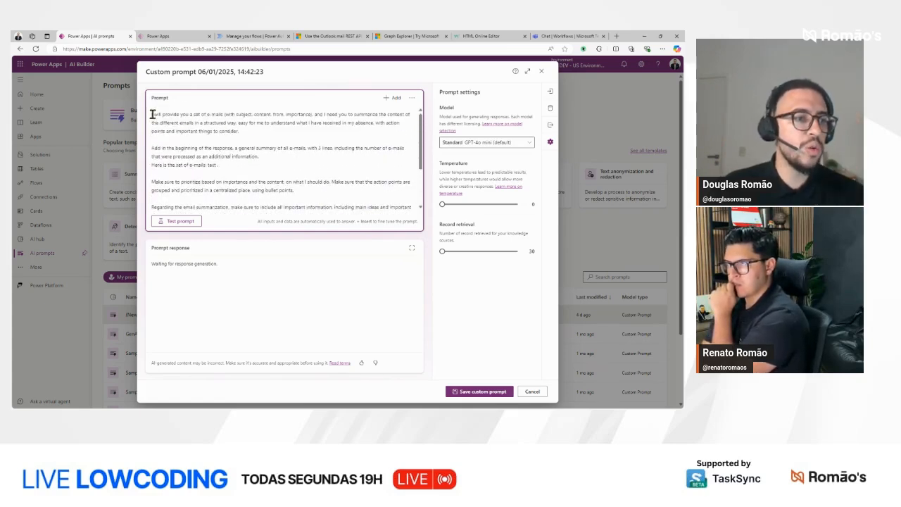
{"action": "key", "text": "Return"}
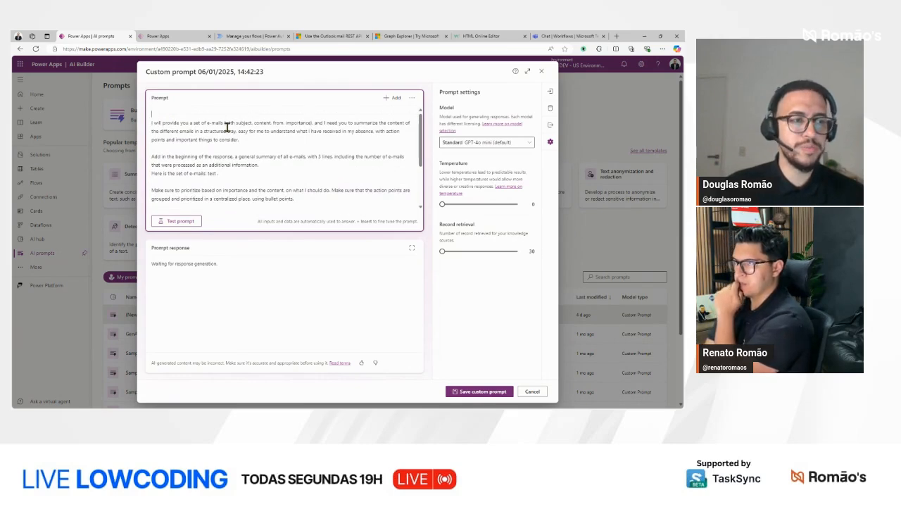
{"action": "left_click", "coordinate": [527, 71]}
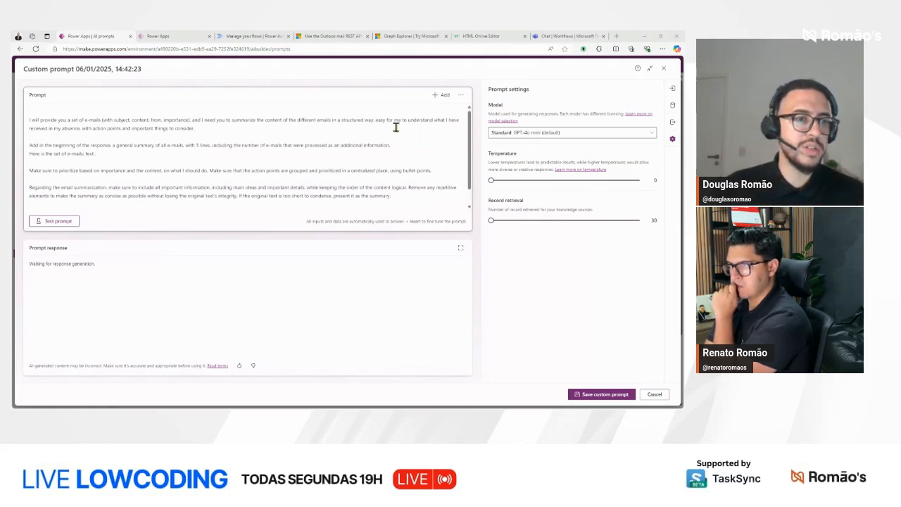
{"action": "left_click", "coordinate": [371, 108]}
{"action": "left_click", "coordinate": [371, 108]}
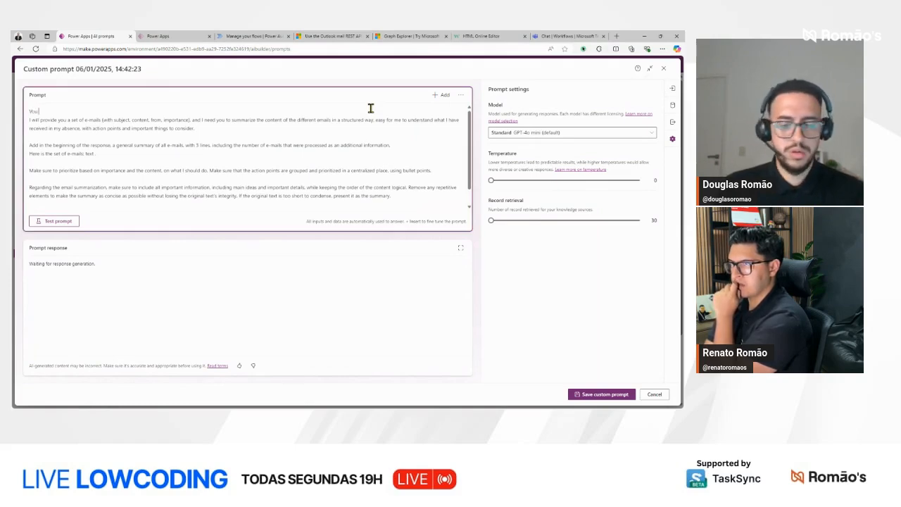
Step: Begin a Portuguese version on the empty first line with "You prover uma série de e-mails com"
{"action": "type", "text": "You prover"}
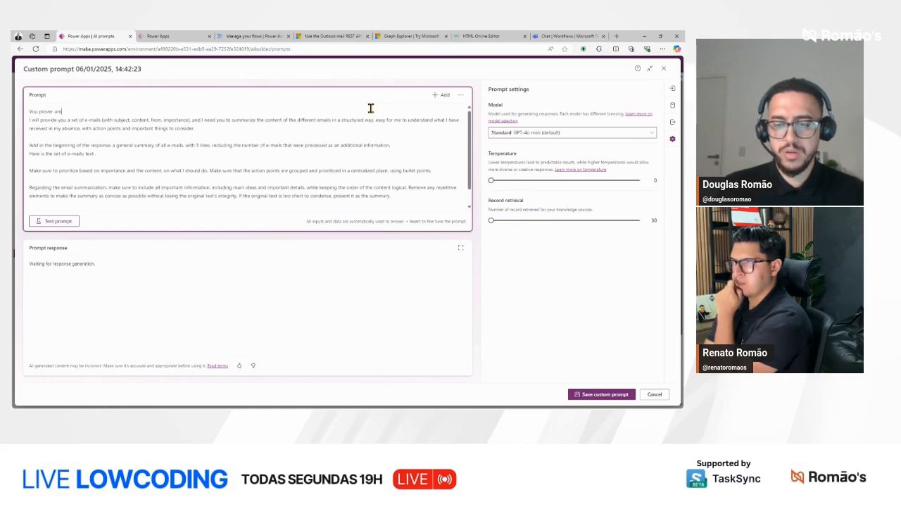
{"action": "type", "text": " uma série de"}
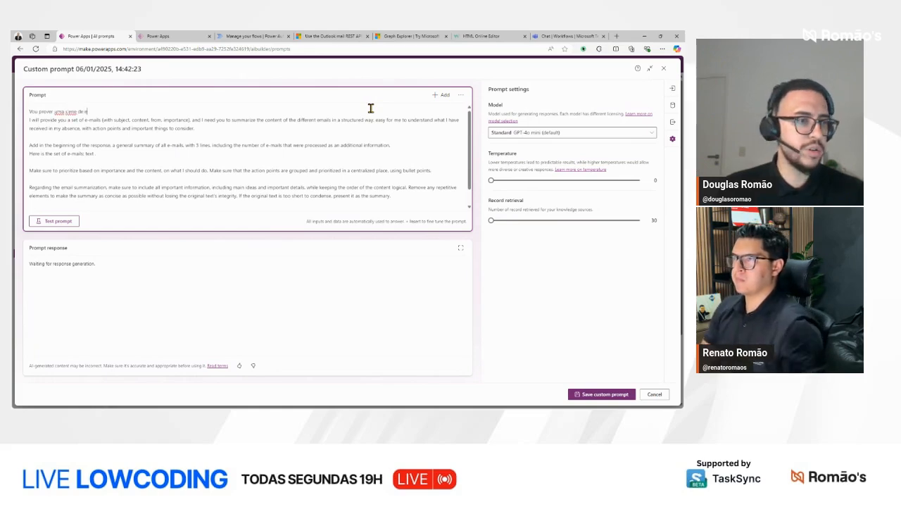
{"action": "type", "text": " e"}
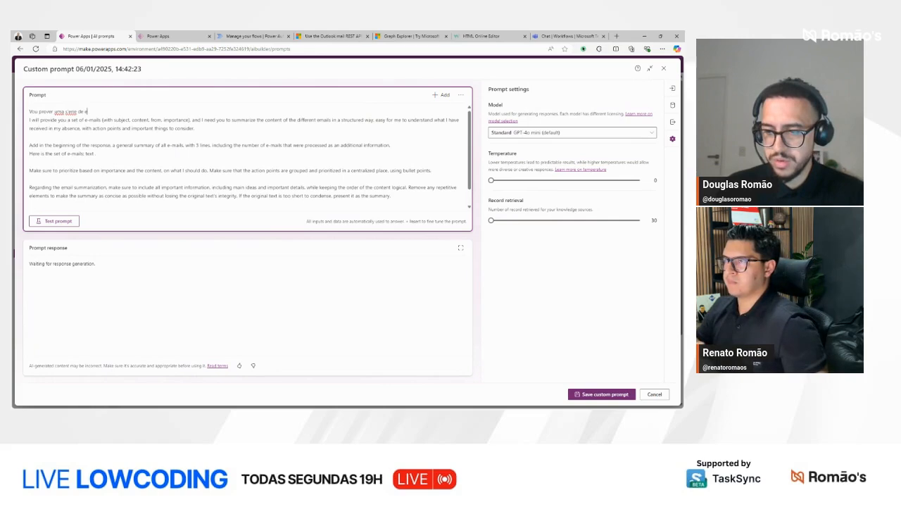
{"action": "key", "text": "ctrl+shift+Left"}
{"action": "key", "text": "ctrl+shift+Left"}
{"action": "key", "text": "ctrl+shift+Left"}
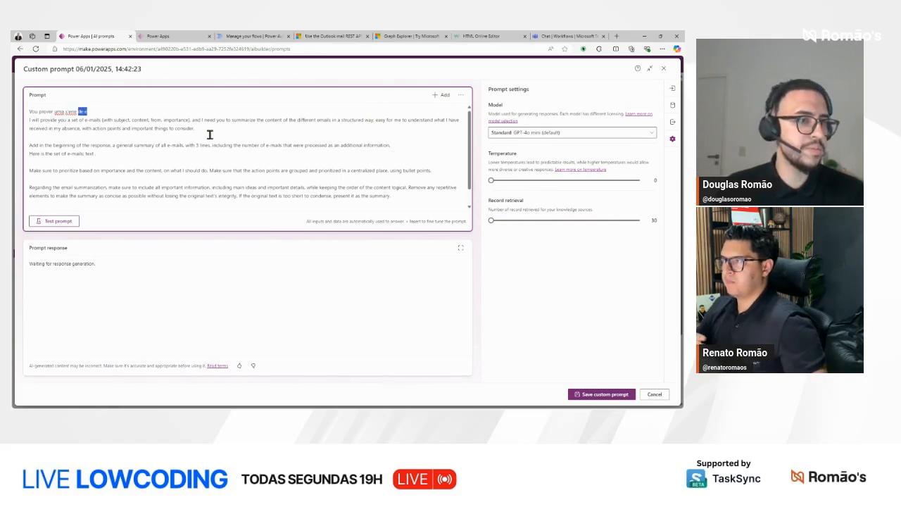
{"action": "key", "text": "BackSpace"}
{"action": "type", "text": "série de"}
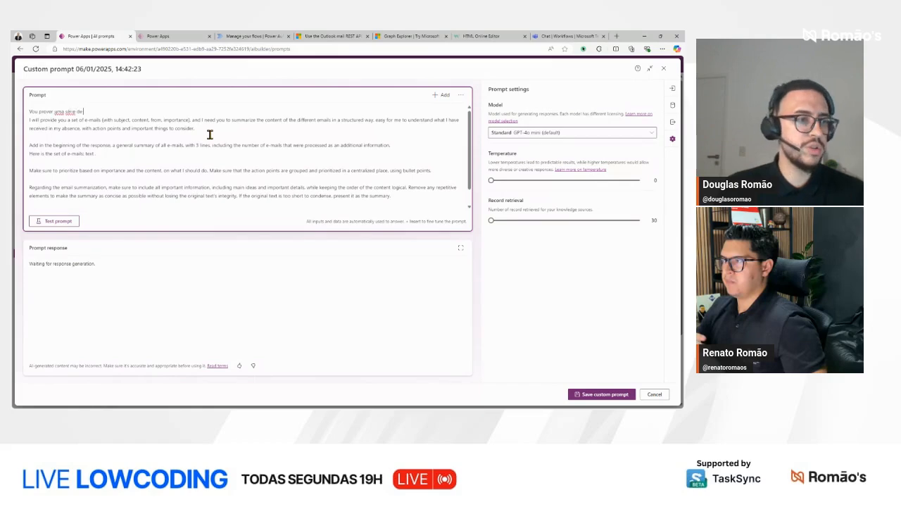
{"action": "type", "text": " e-mails em"}
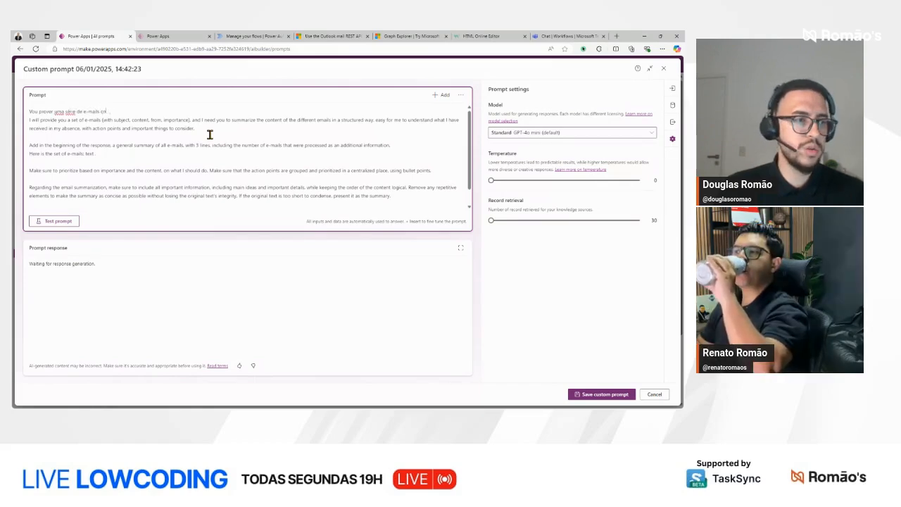
Step: Insert "conteúdos de" before "e-mails" in the new Portuguese sentence
{"action": "key", "text": "ctrl+shift+Left"}
{"action": "key", "text": "ctrl+shift+Left"}
{"action": "key", "text": "Left"}
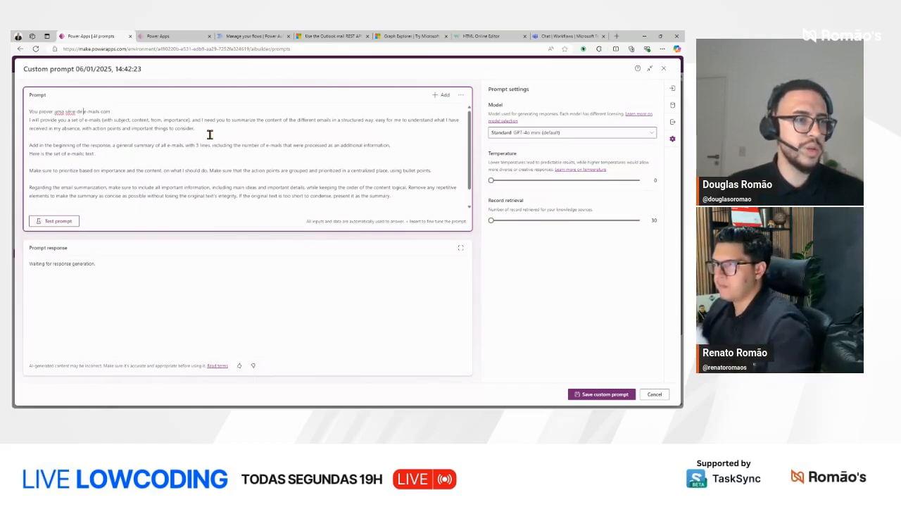
{"action": "type", "text": "conteúdos de"}
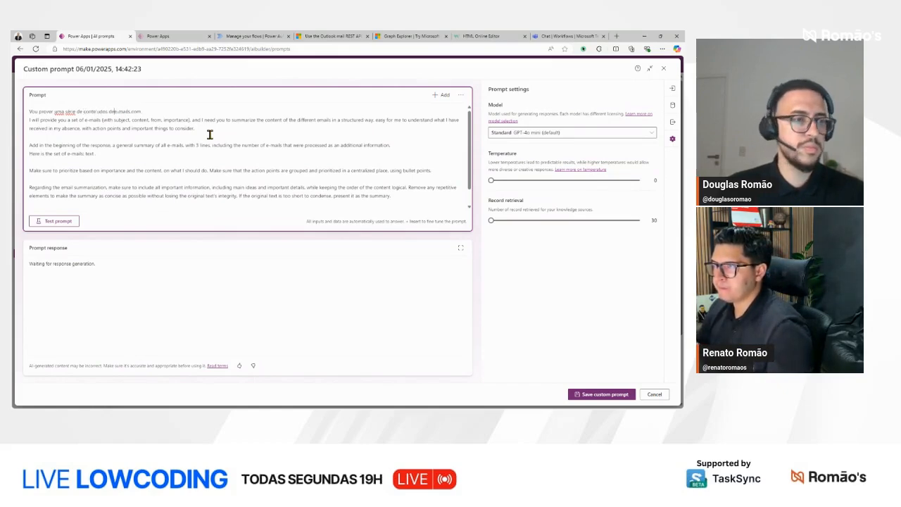
Step: Replace "com" at the end of the Portuguese sentence with "(assunto, corpo, quem enviou, importancia) e preciso que" and begin the next word, "você"
{"action": "key", "text": "ctrl+shift+Left"}
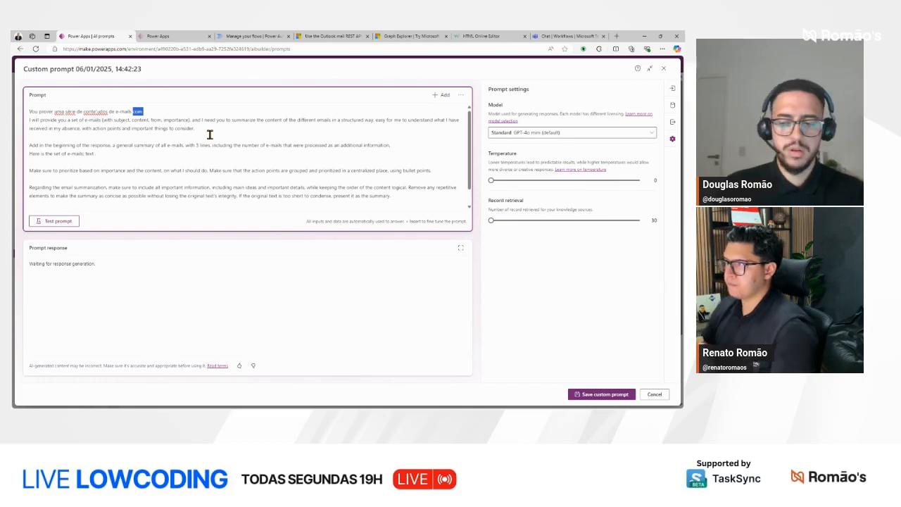
{"action": "type", "text": "(assun"}
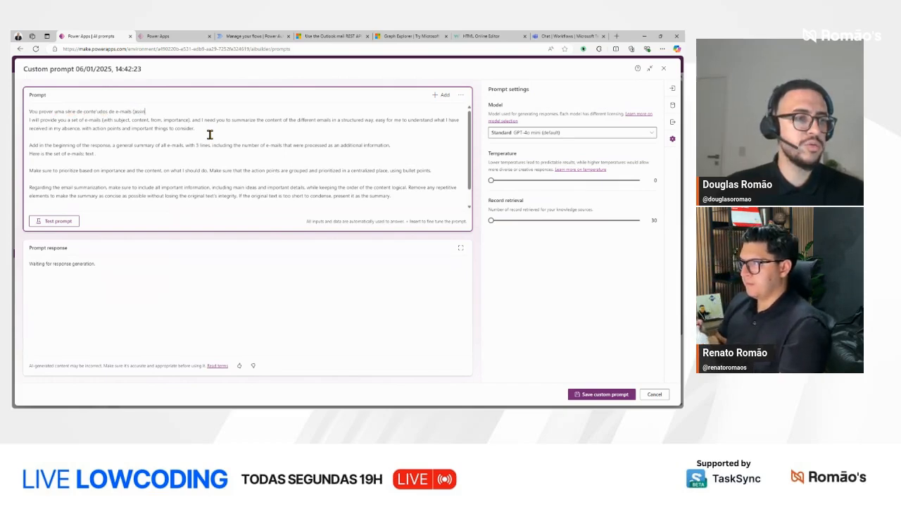
{"action": "type", "text": "to, corpo, quem"}
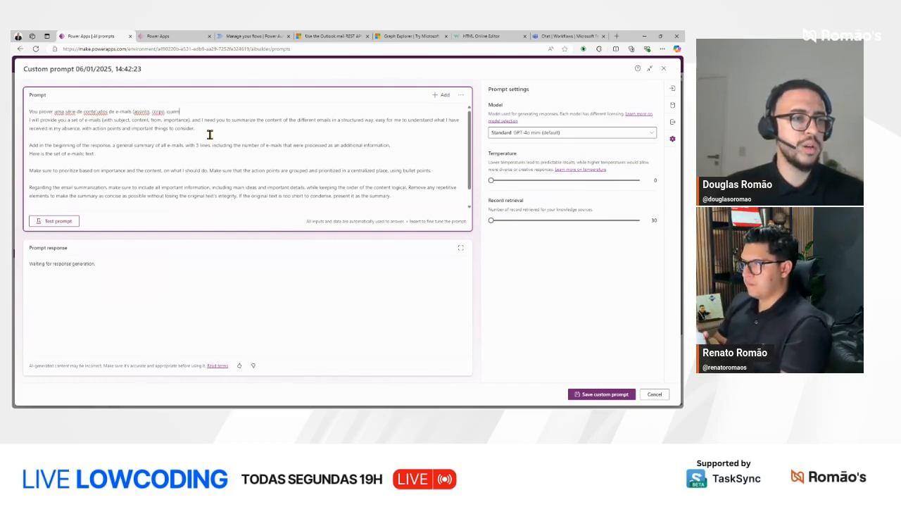
{"action": "type", "text": " enviou, emport"}
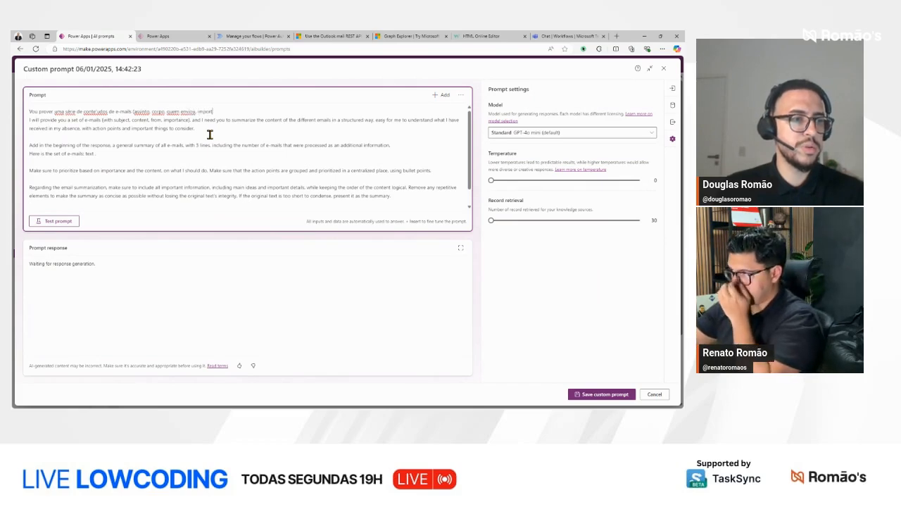
{"action": "type", "text": "ancia)"}
{"action": "key", "text": "BackSpace"}
{"action": "key", "text": "BackSpace"}
{"action": "key", "text": "BackSpace"}
{"action": "key", "text": "BackSpace"}
{"action": "key", "text": "BackSpace"}
{"action": "key", "text": "BackSpace"}
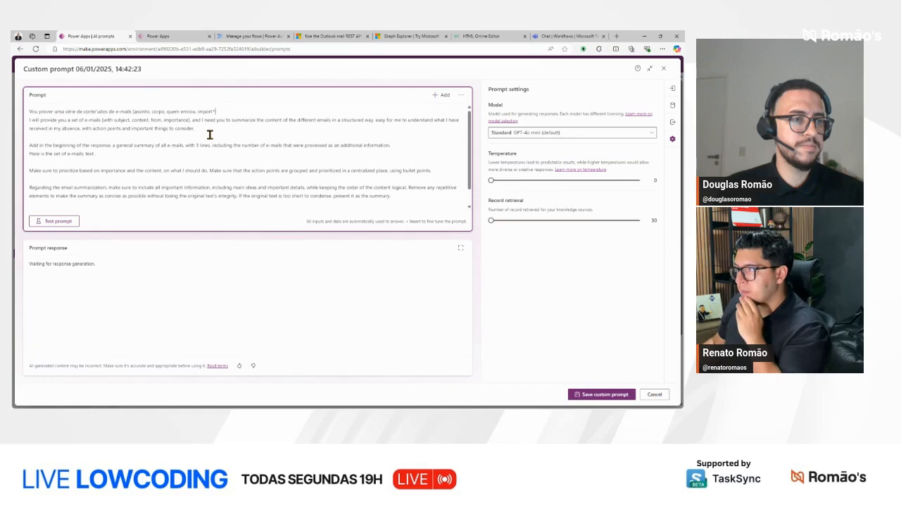
{"action": "type", "text": "ancia) e preciso que você re"}
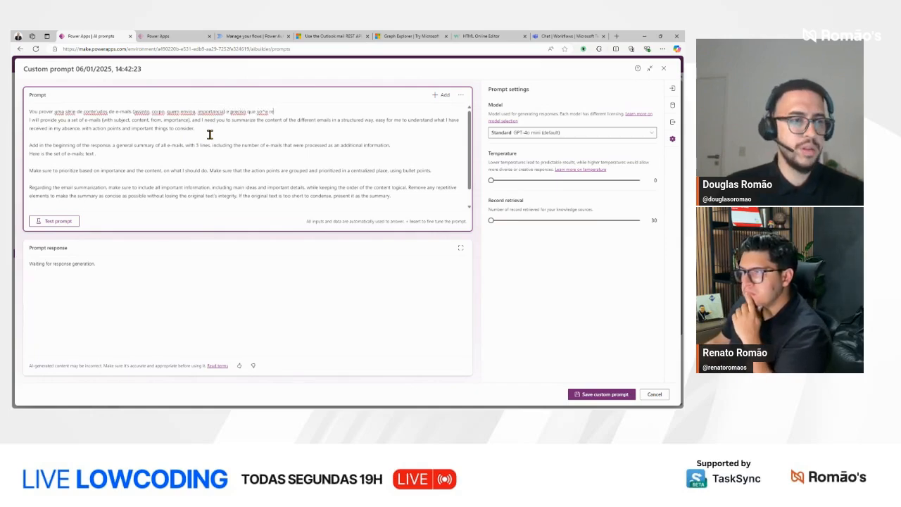
Step: Correct the word "você" in the Portuguese sentence and continue it with "resuma o conteúdo dos diferentes emails em um forma"
{"action": "key", "text": "BackSpace"}
{"action": "key", "text": "BackSpace"}
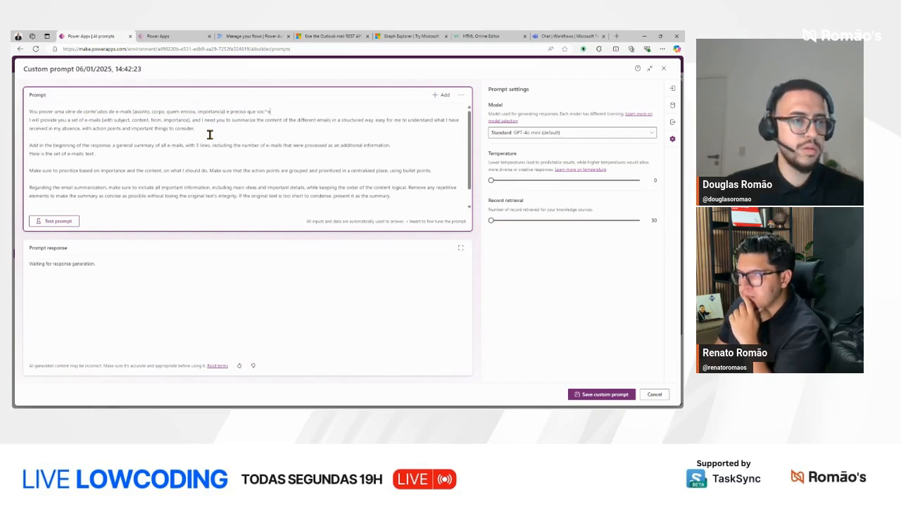
{"action": "key", "text": "BackSpace"}
{"action": "key", "text": "BackSpace"}
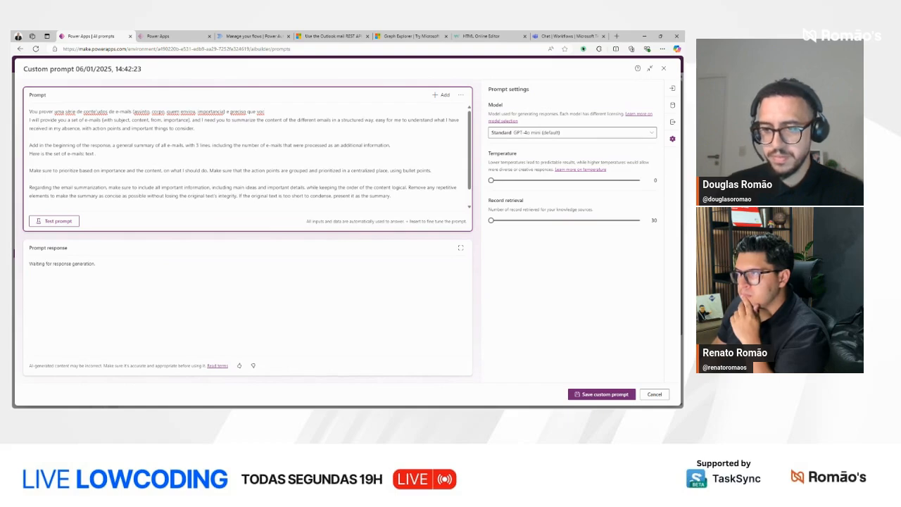
{"action": "type", "text": "ê resuma"}
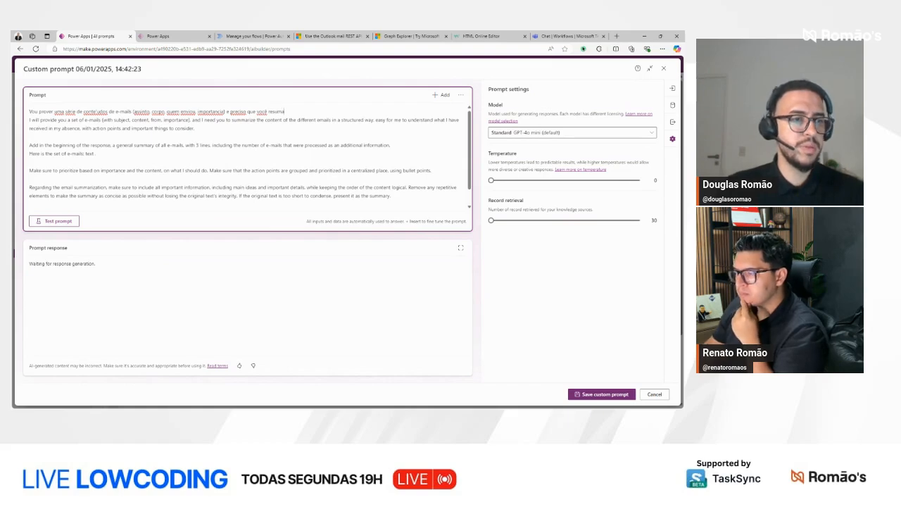
{"action": "type", "text": " o conteúdo d"}
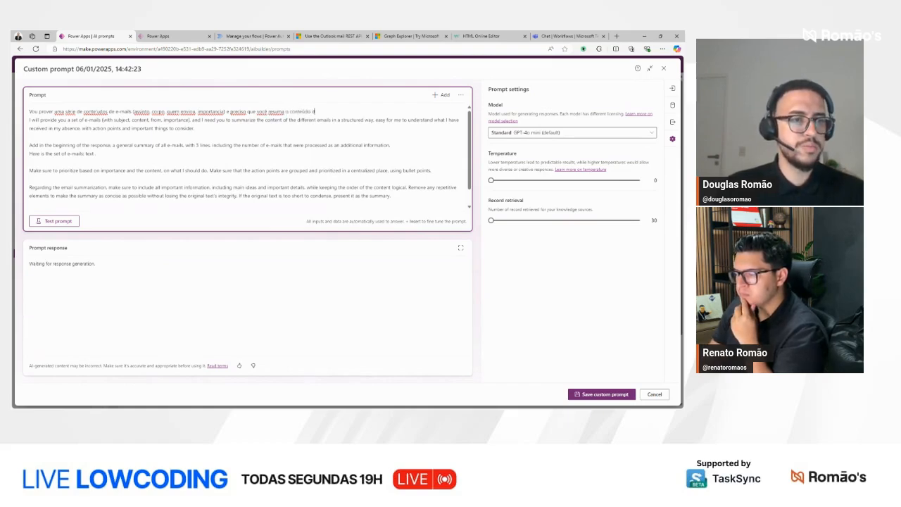
{"action": "type", "text": "os diferentes e"}
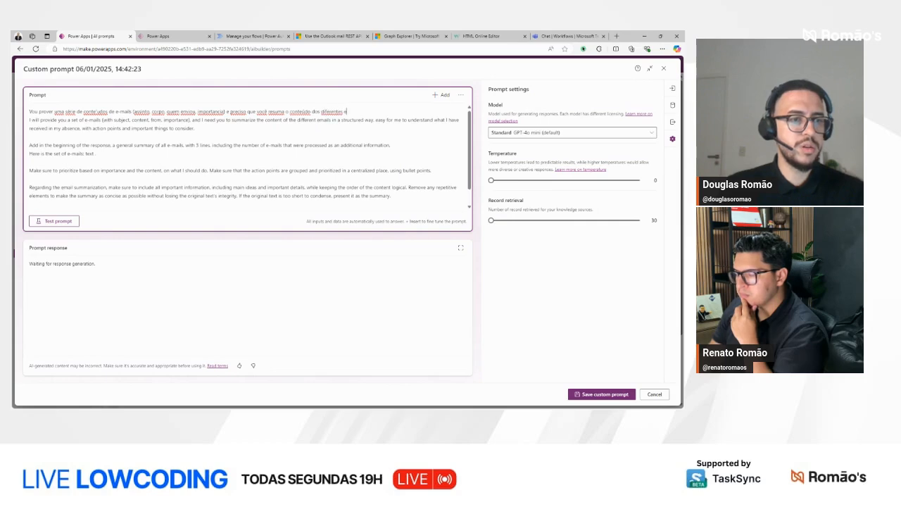
{"action": "type", "text": "mails em um forma"}
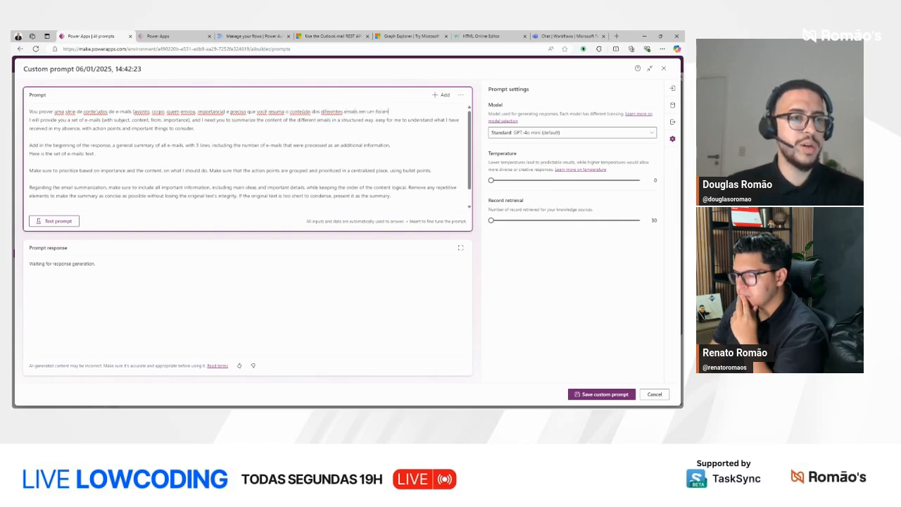
{"action": "type", "text": "to est"}
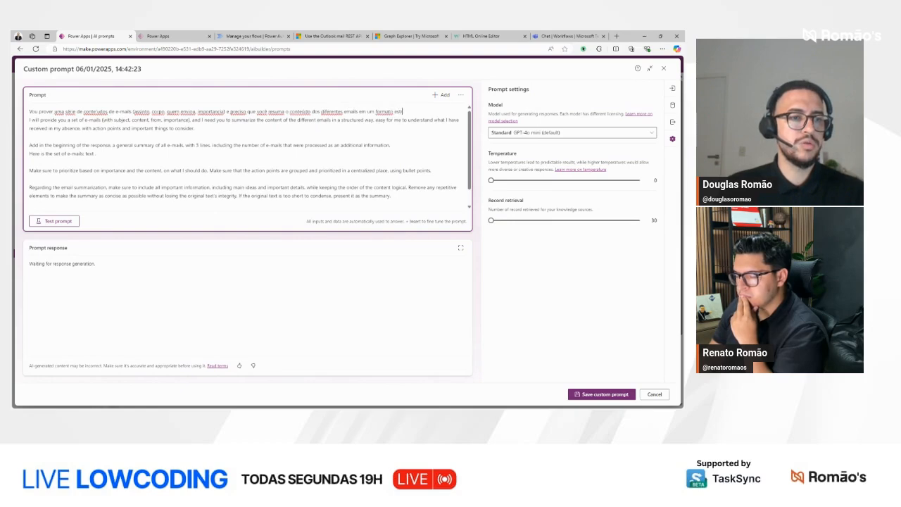
{"action": "type", "text": "ruturado e"}
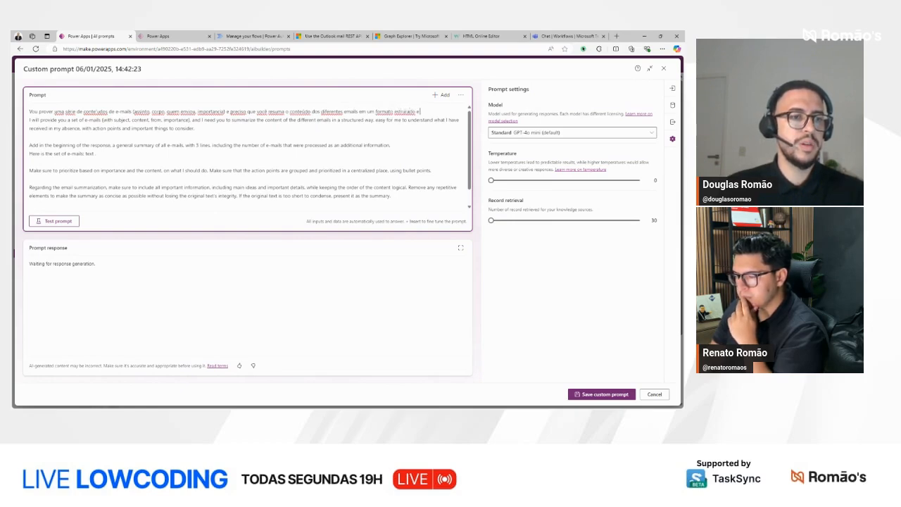
{"action": "type", "text": " fá"}
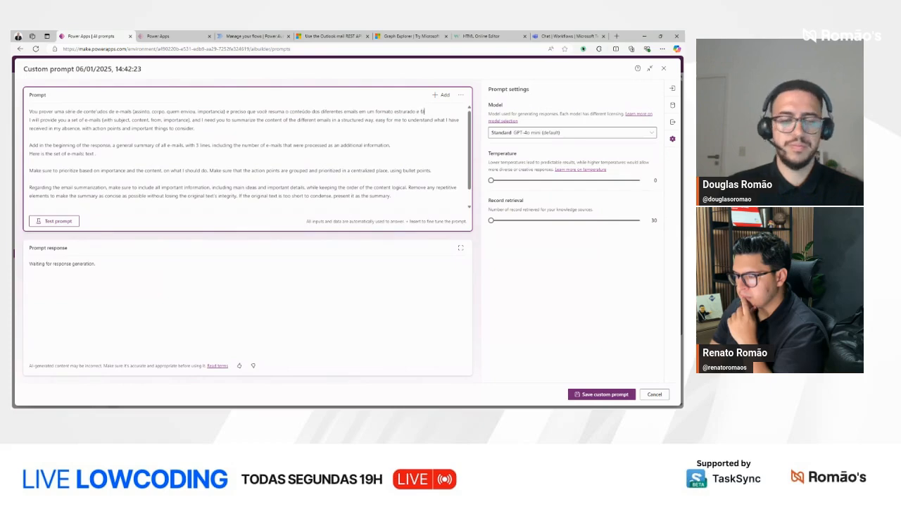
{"action": "type", "text": "cil d"}
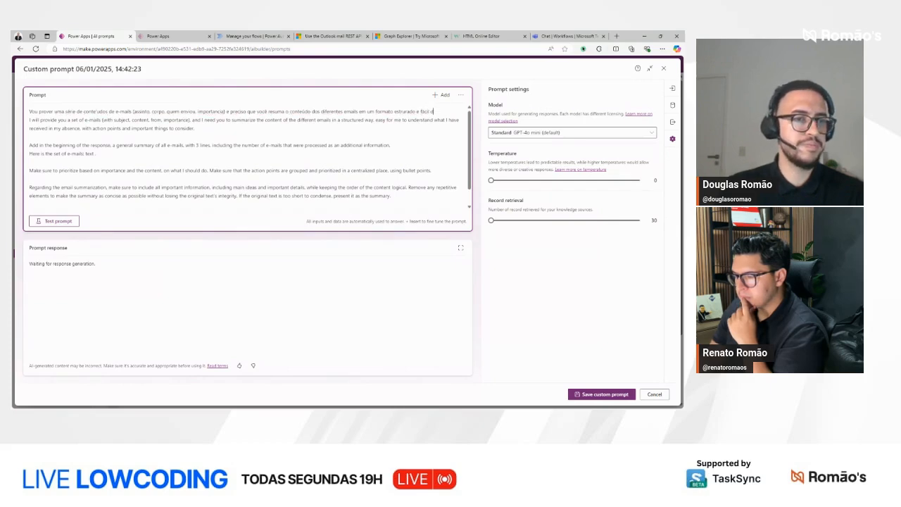
{"action": "type", "text": "e ler e entender"}
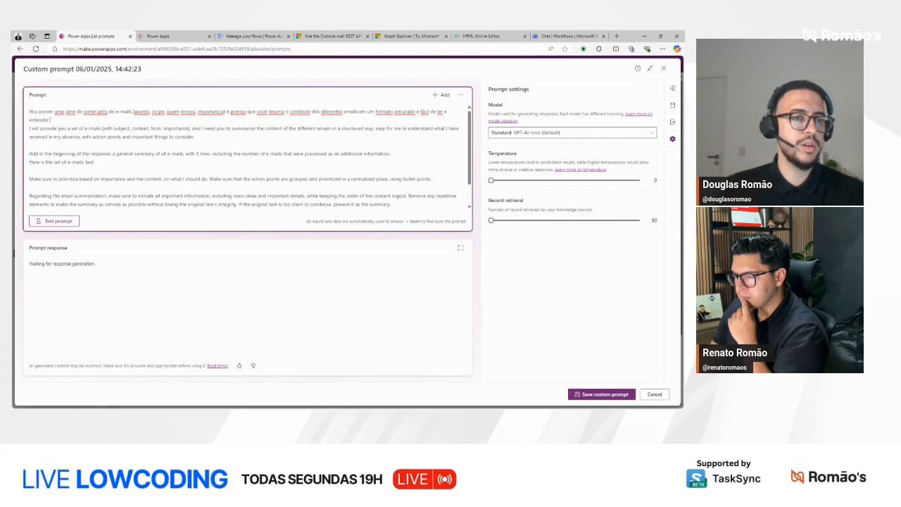
{"action": "type", "text": " o que preciso fazer"}
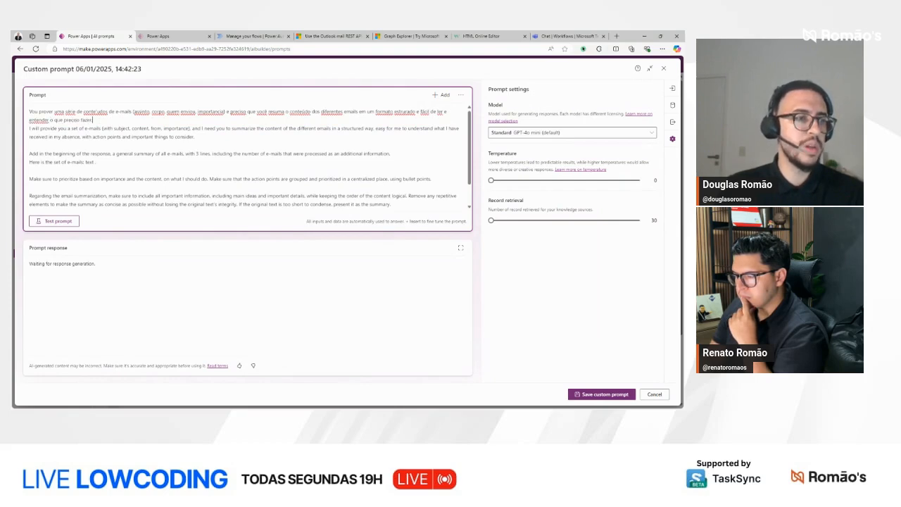
{"action": "type", "text": "."}
Step: Delete the English paragraph starting "I will provide you a set of e-mails" and correct the spelling of "conteúdos" in the Portuguese sentence
{"action": "key", "text": "Return"}
{"action": "key", "text": "Down"}
{"action": "key", "text": "shift+Down"}
{"action": "key", "text": "shift+Down"}
{"action": "key", "text": "BackSpace"}
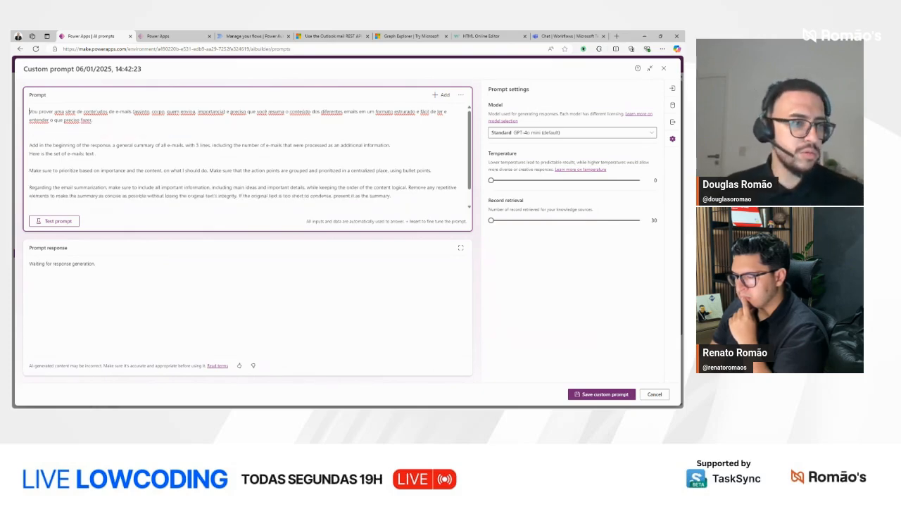
{"action": "key", "text": "Right"}
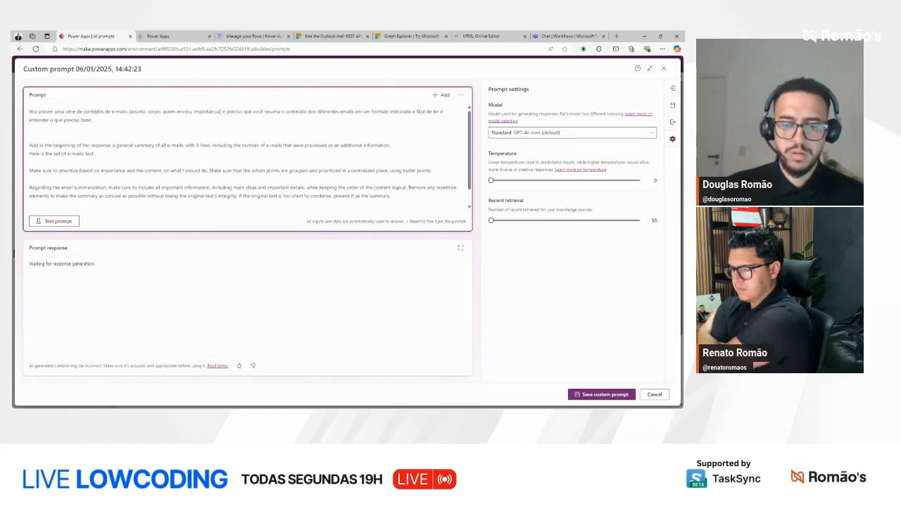
Step: Delete all remaining English instructions below the Portuguese paragraph, leaving an empty line for a new paragraph
{"action": "left_click", "coordinate": [29, 136]}
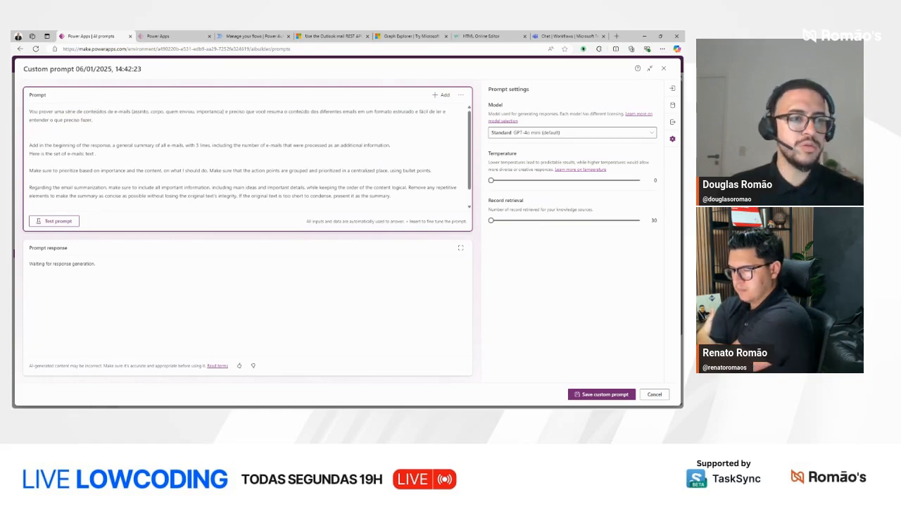
{"action": "key", "text": "Return"}
{"action": "key", "text": "shift+Down"}
{"action": "key", "text": "shift+Down"}
{"action": "key", "text": "shift+Down"}
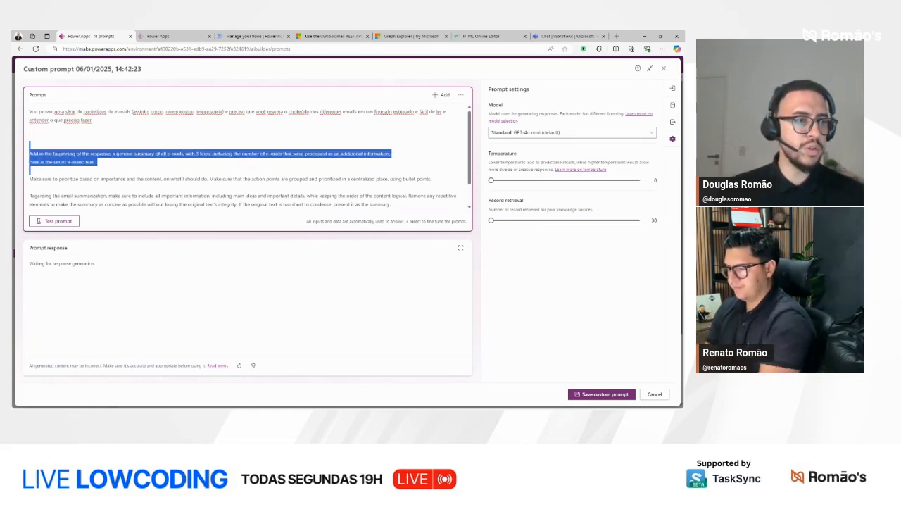
{"action": "key", "text": "ctrl+shift+End"}
{"action": "key", "text": "BackSpace"}
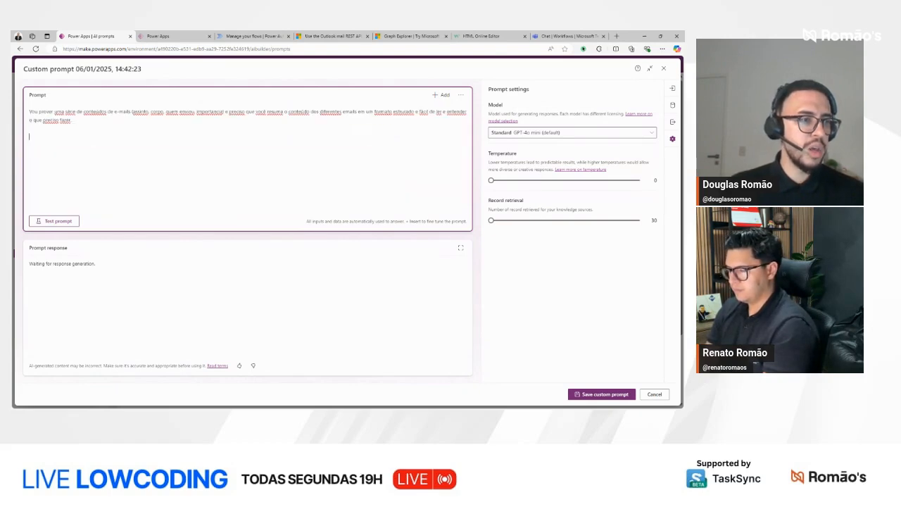
Step: Begin a second paragraph with "Garanta que eu saiba quantos e-mails eu recebi"
{"action": "type", "text": "Garanta que"}
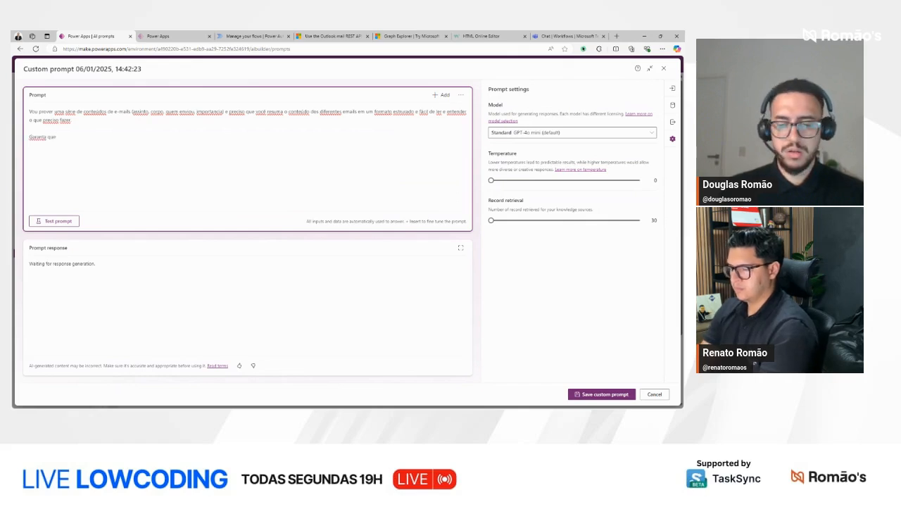
{"action": "type", "text": " eu saiba quantos e-"}
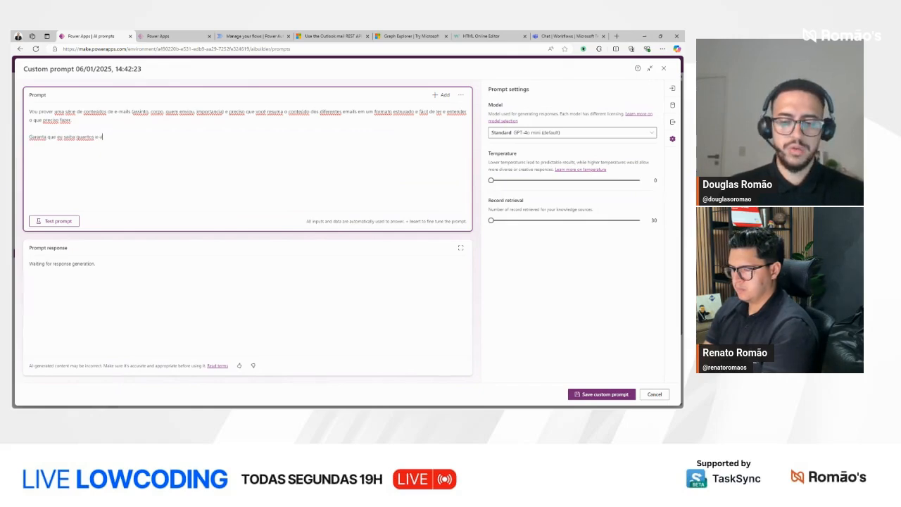
{"action": "type", "text": "mails eu recebi"}
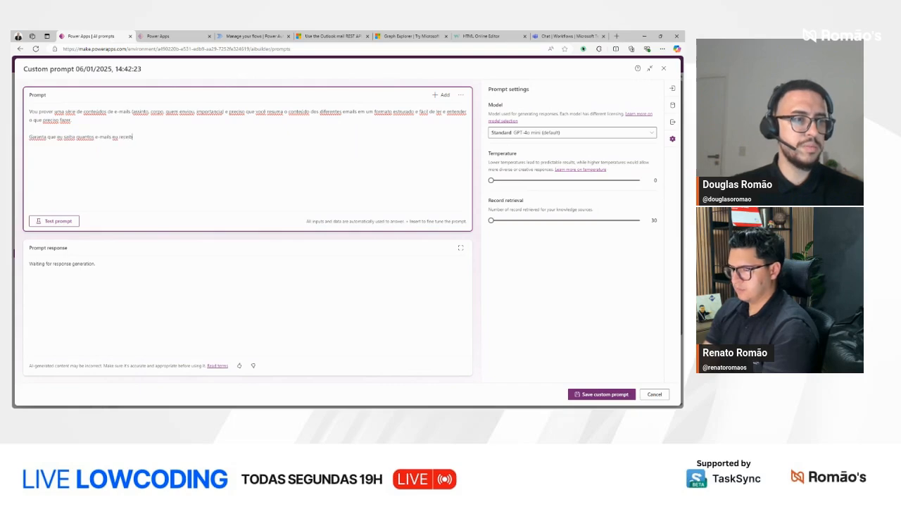
{"action": "key", "text": "BackSpace"}
{"action": "type", "text": "o"}
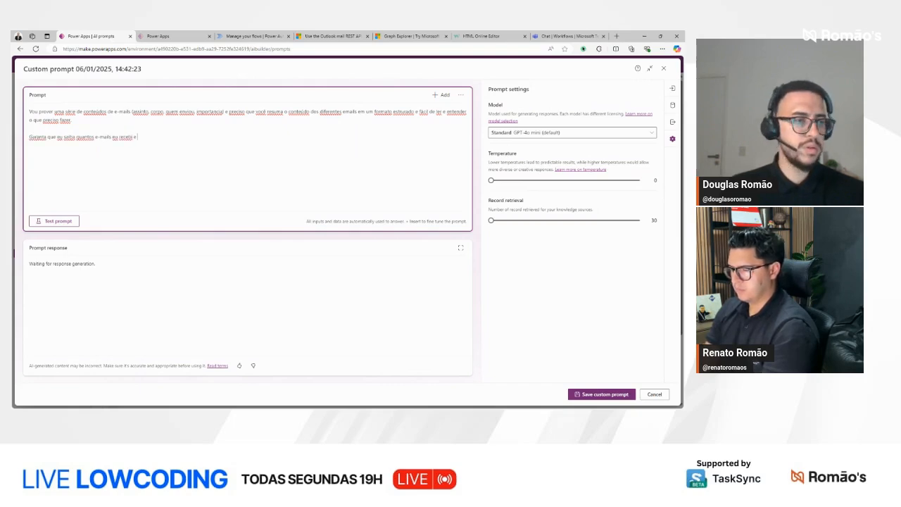
{"action": "type", "text": " e que eles es"}
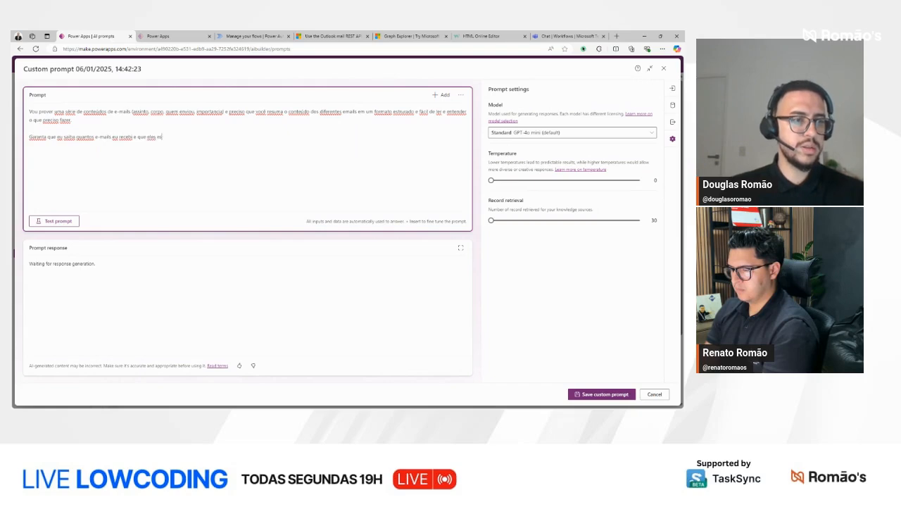
{"action": "type", "text": "tejam prioriza"}
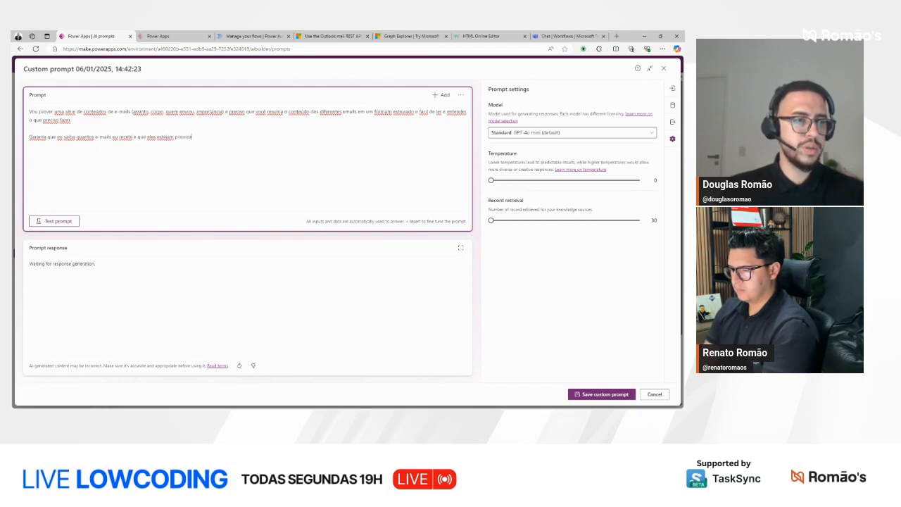
{"action": "type", "text": "dos em "}
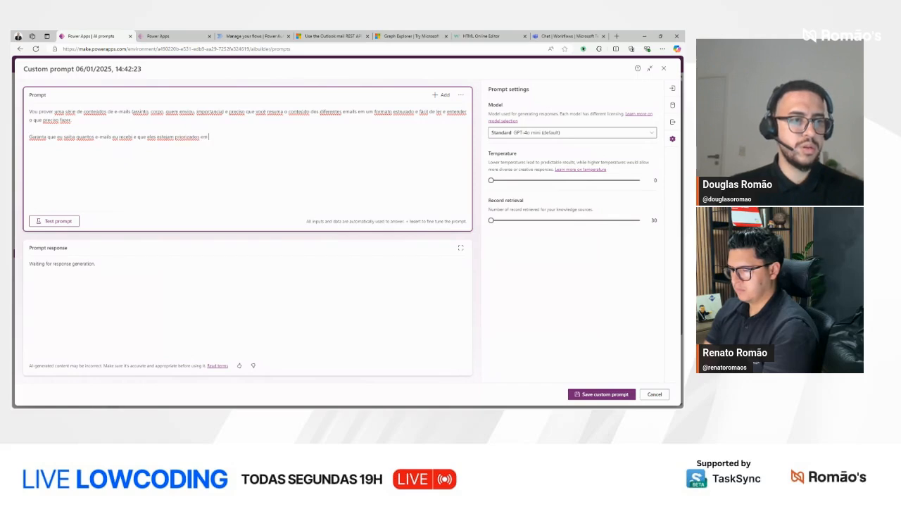
{"action": "type", "text": "format de"}
Step: Continue the second paragraph with "e que eles estejam priorizados em forma de"
{"action": "key", "text": "BackSpace"}
{"action": "key", "text": "BackSpace"}
{"action": "key", "text": "BackSpace"}
{"action": "key", "text": "BackSpace"}
{"action": "type", "text": "de lista"}
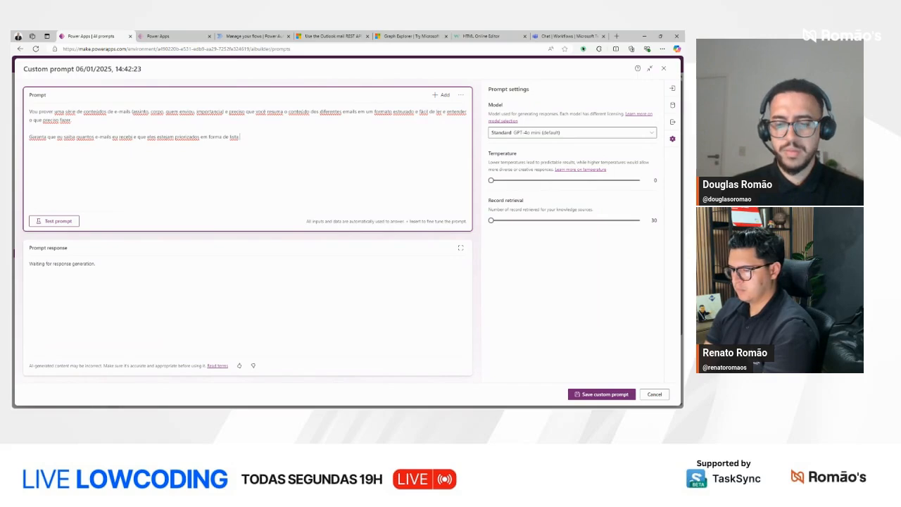
{"action": "type", "text": " de acordo com o c"}
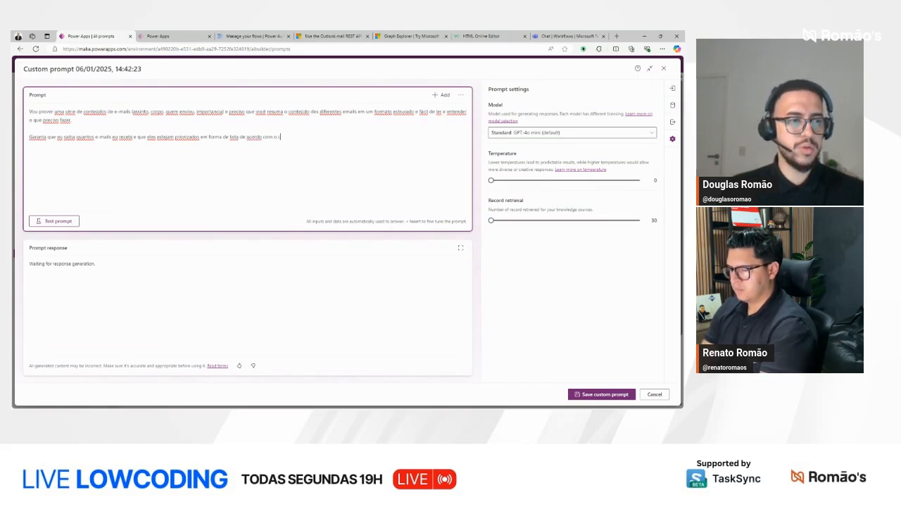
{"action": "type", "text": "onteuxto da mensagem e "}
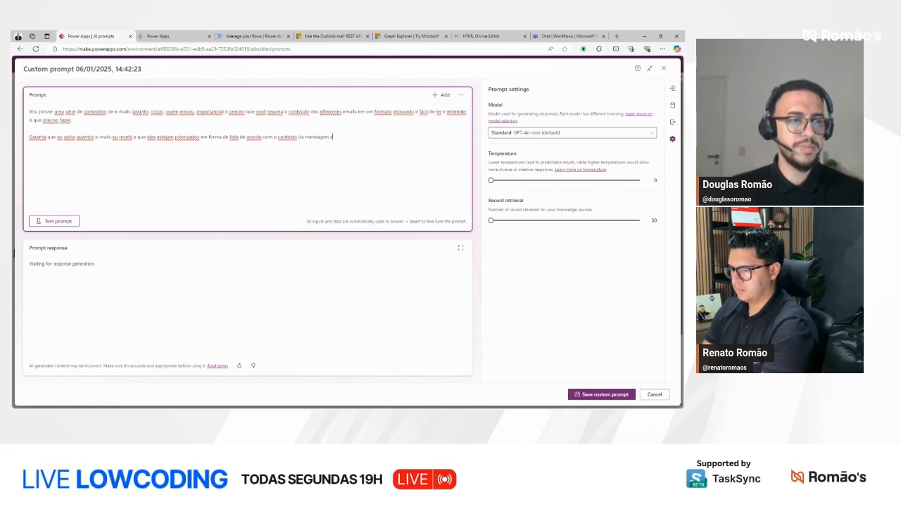
{"action": "type", "text": "com a importân"}
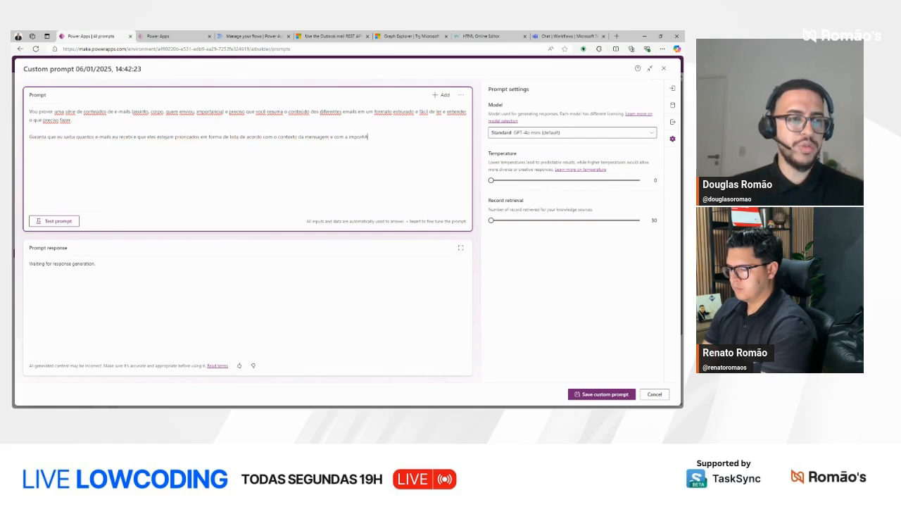
Step: Complete the second paragraph with "lista de acordo com o contexto da mensagem e com a importância."
{"action": "key", "text": "BackSpace"}
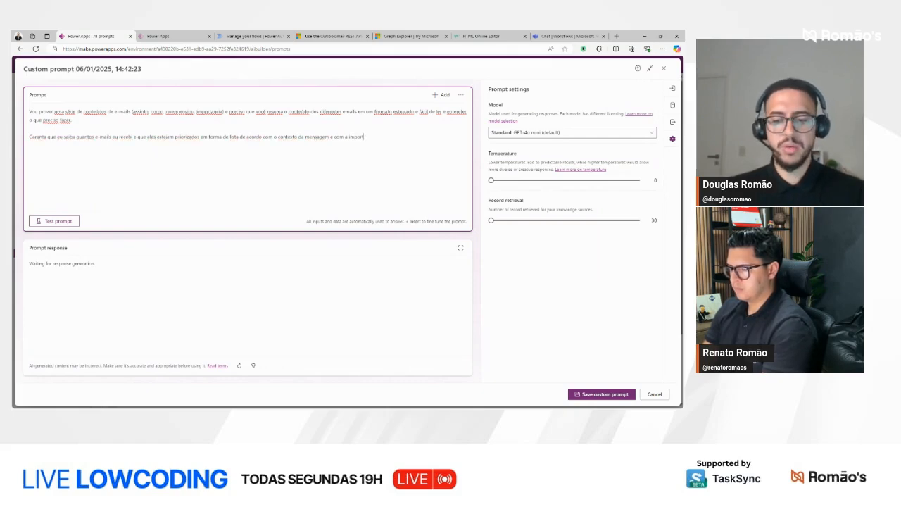
{"action": "type", "text": "rtância."}
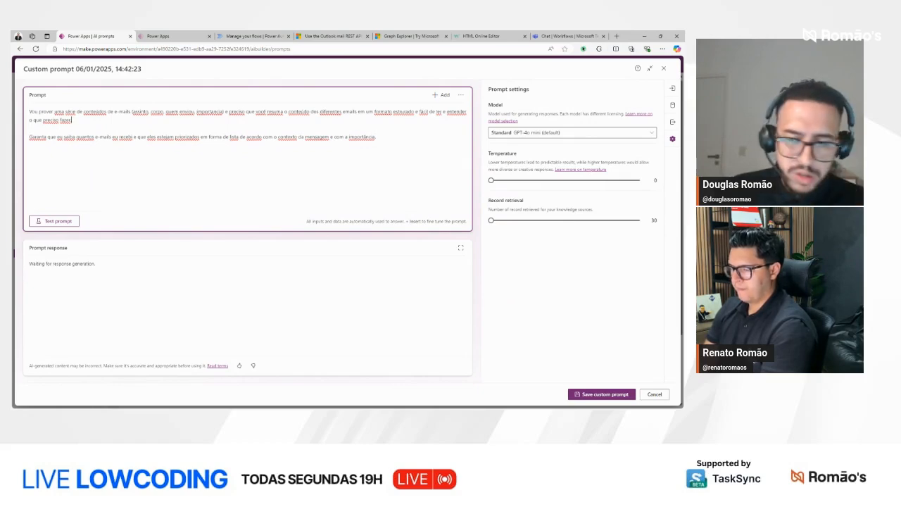
Step: Append "Esse resumo deve conter no máximo 5 linhas." to the end of the first paragraph of the prompt
{"action": "key", "text": "alt+Tab"}
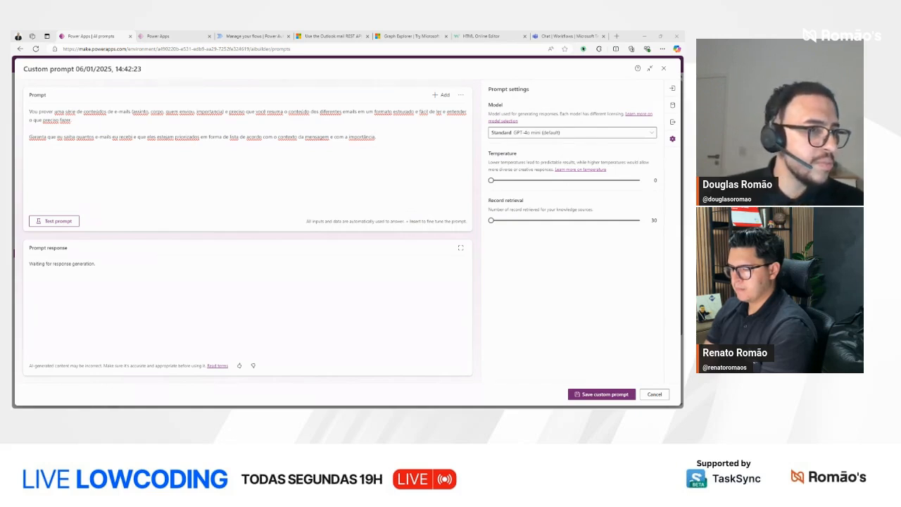
{"action": "left_click", "coordinate": [307, 124]}
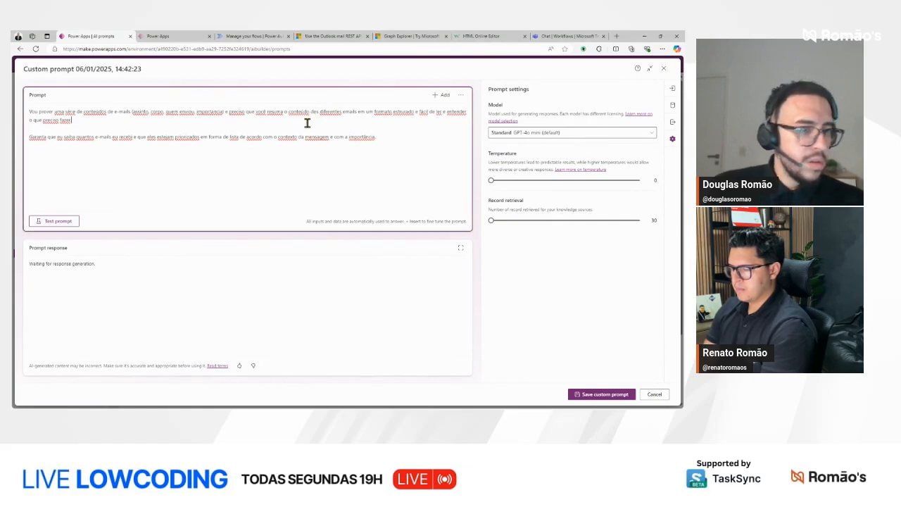
{"action": "type", "text": "e"}
{"action": "key", "text": "BackSpace"}
{"action": "type", "text": "Esse resu"}
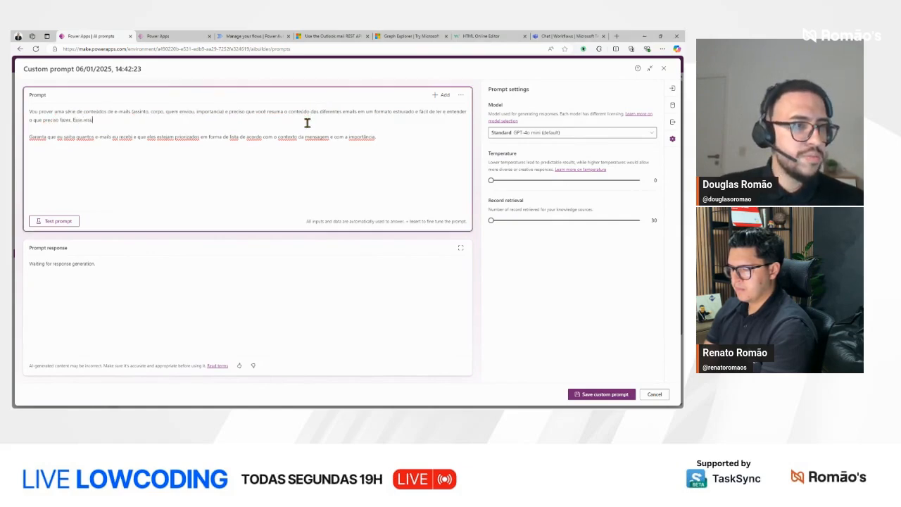
{"action": "type", "text": "mo deve cont"}
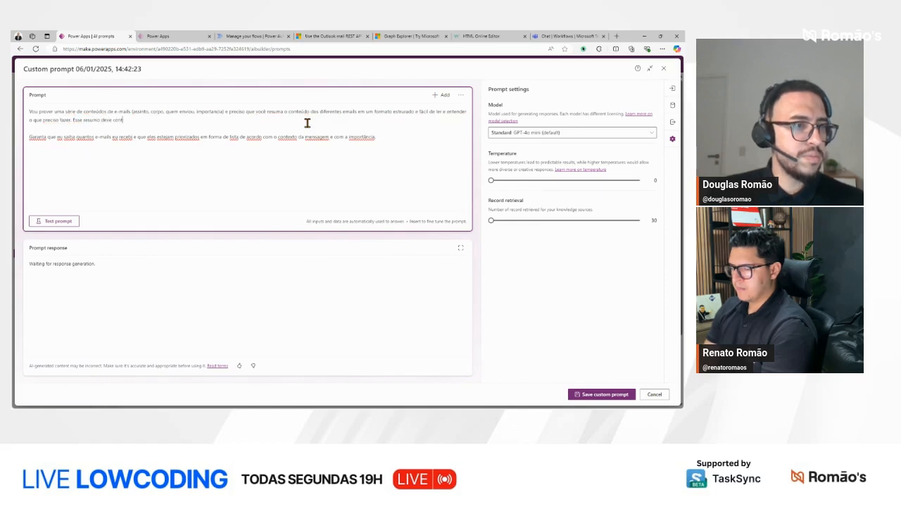
{"action": "type", "text": "er no máximo 5 linhas."}
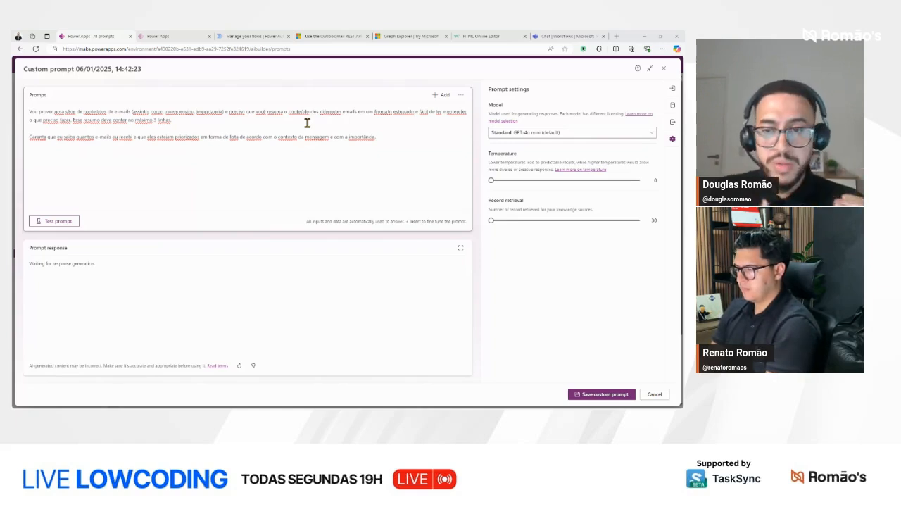
Step: Begin a third paragraph of the prompt with "Quero também uma lista de pontos de ação de todos os e-mails"
{"action": "left_click", "coordinate": [409, 139]}
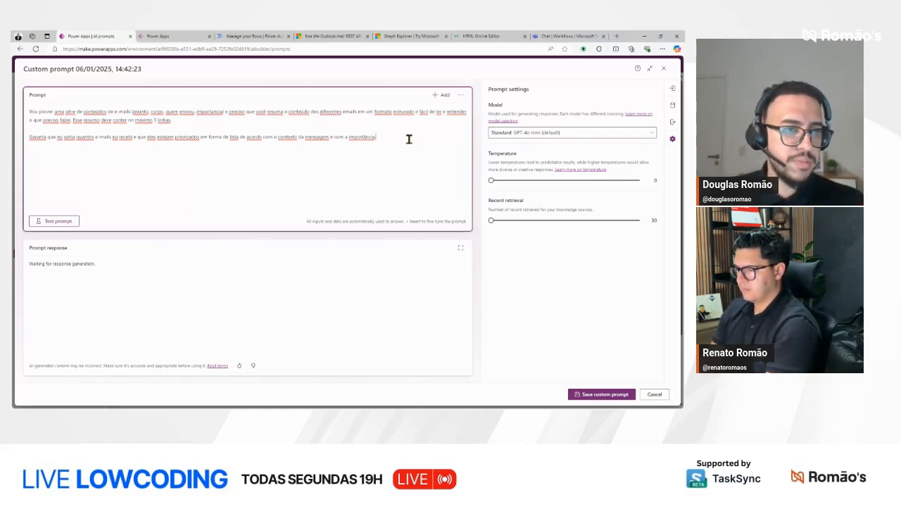
{"action": "type", "text": "Quero também"}
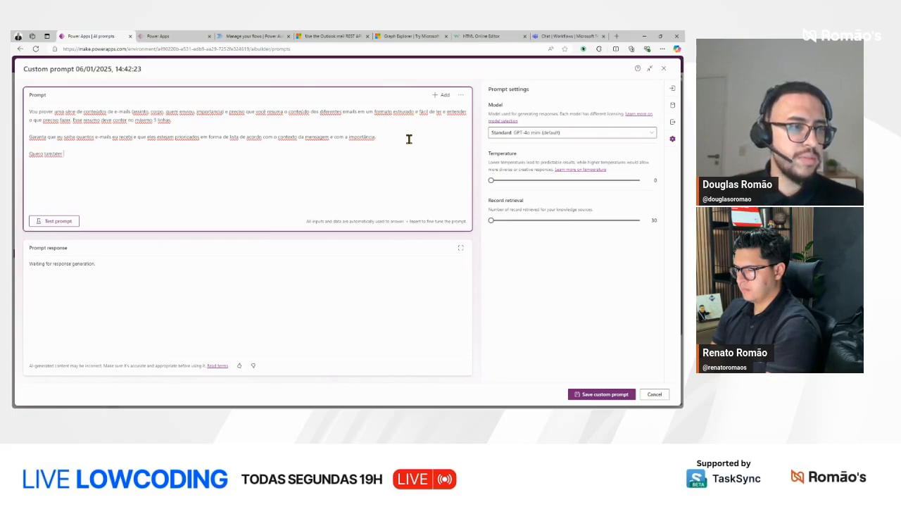
{"action": "type", "text": " uma lista de"}
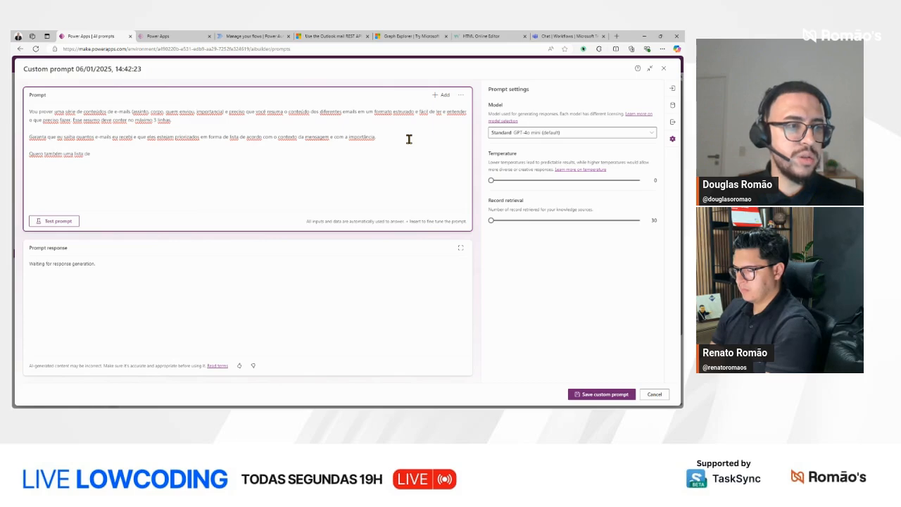
{"action": "type", "text": " pontos de a"}
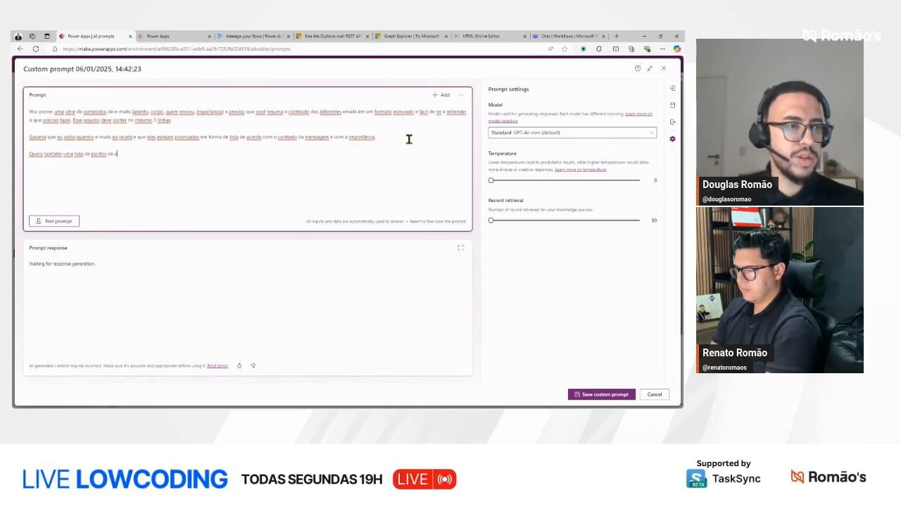
{"action": "type", "text": "ção de todos os e"}
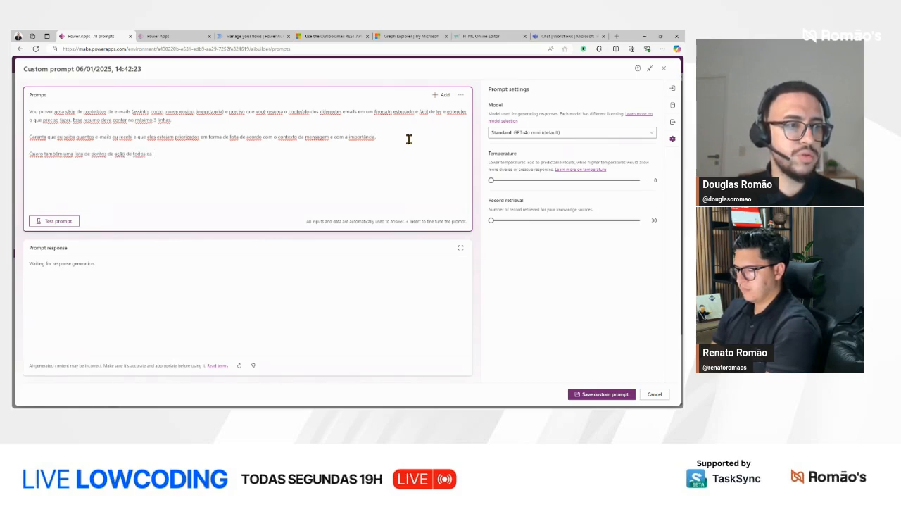
{"action": "type", "text": "-mails"}
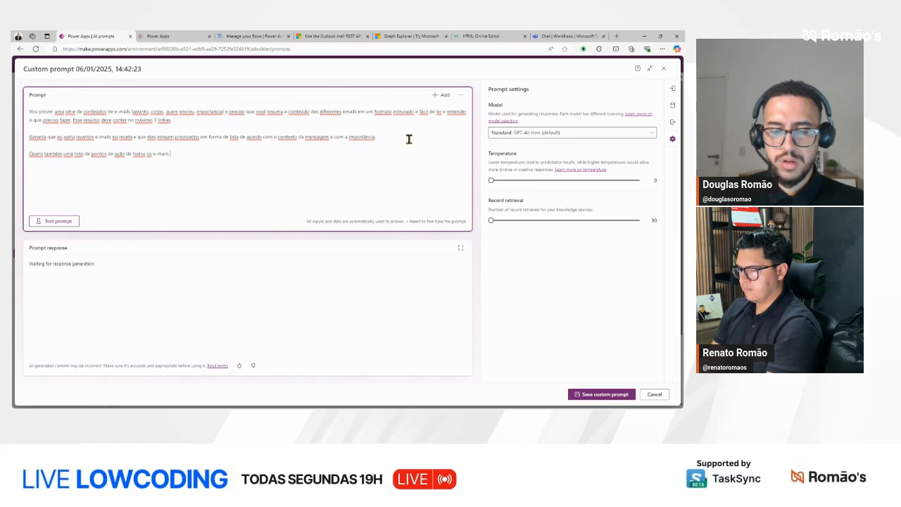
{"action": "type", "text": " em ordem de re"}
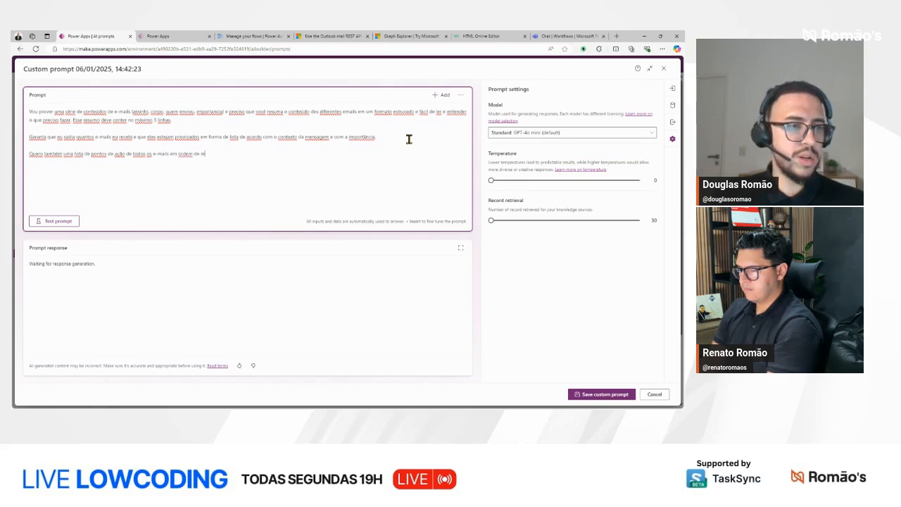
{"action": "type", "text": "levância"}
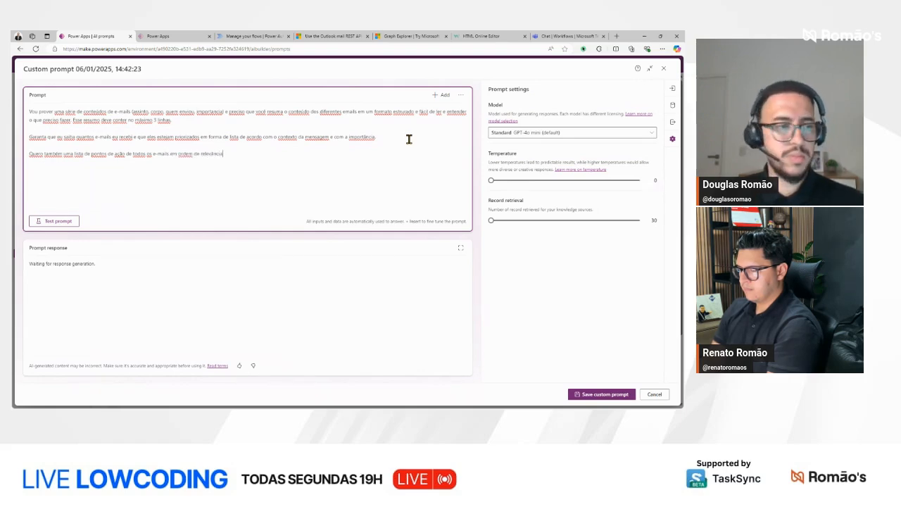
{"action": "type", "text": " e lista"}
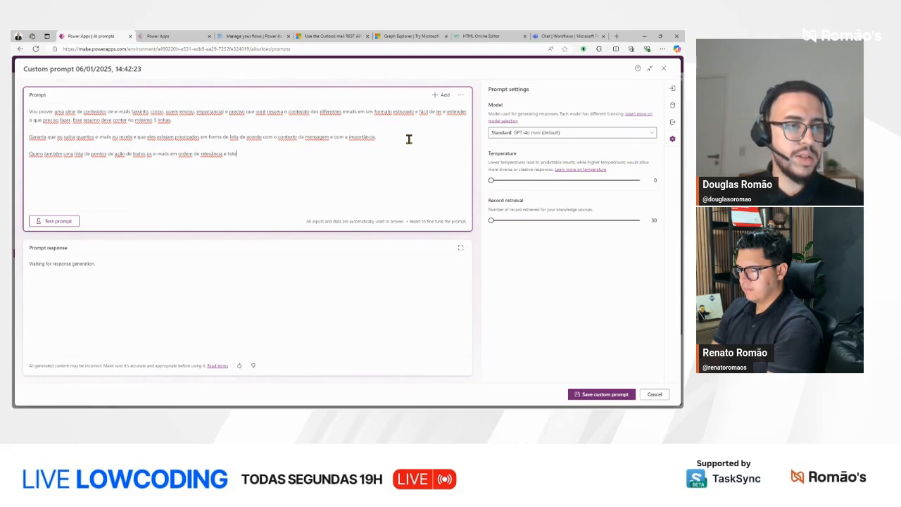
{"action": "type", "text": "das de forma agrup"}
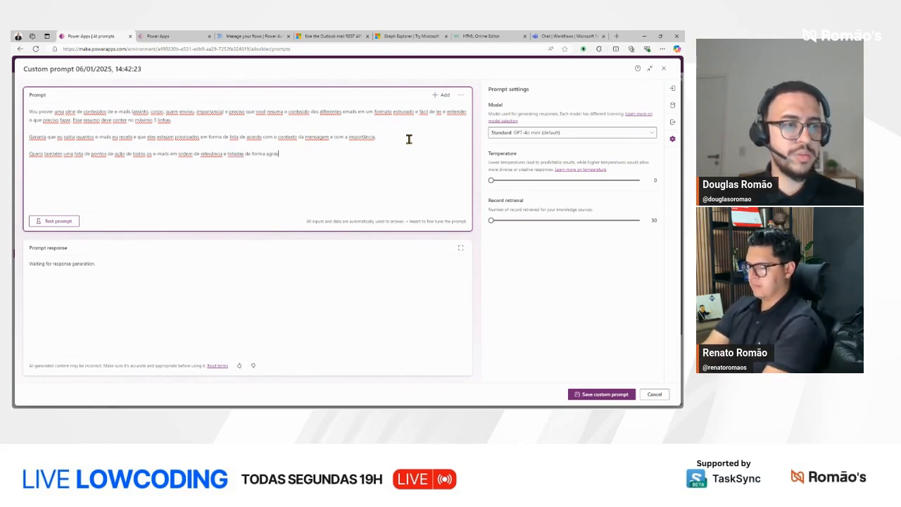
{"action": "type", "text": "ada"}
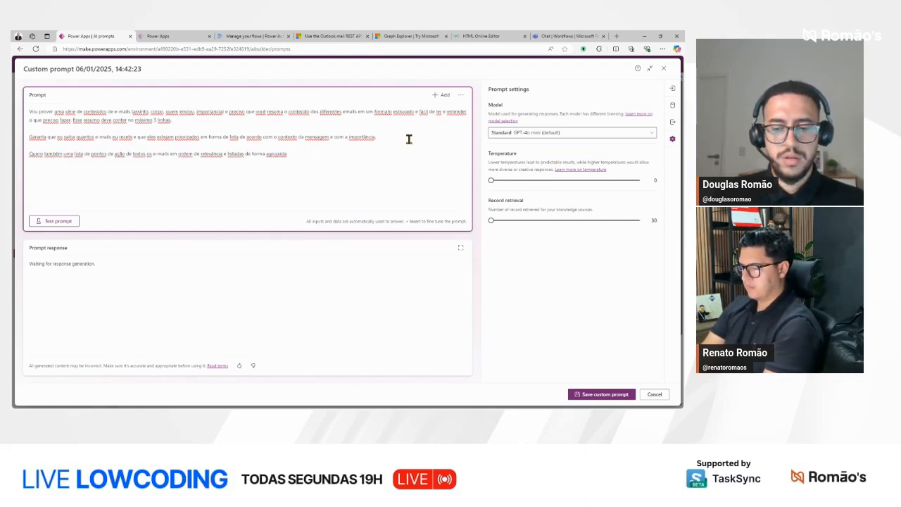
{"action": "type", "text": " em"}
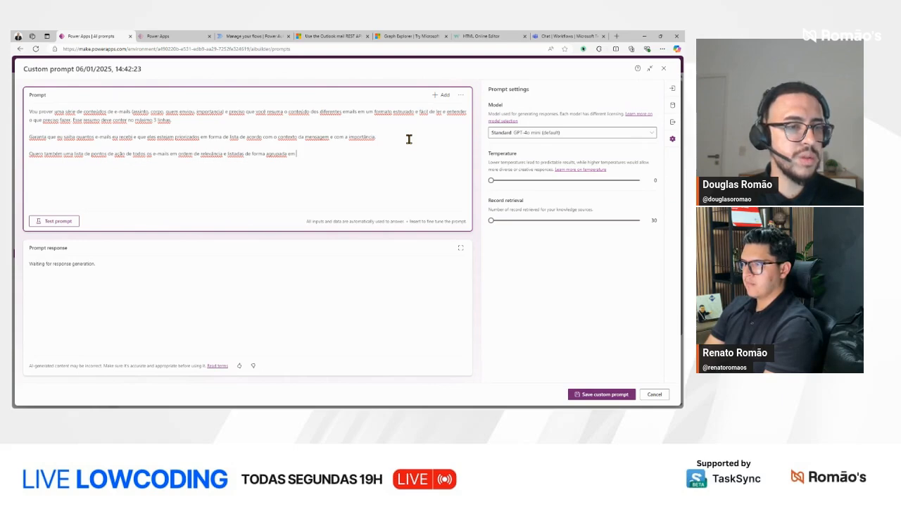
Step: Complete the third paragraph with "em ordem de relevância e listadas de forma agrupada em forma de lista."
{"action": "type", "text": "orma de lista"}
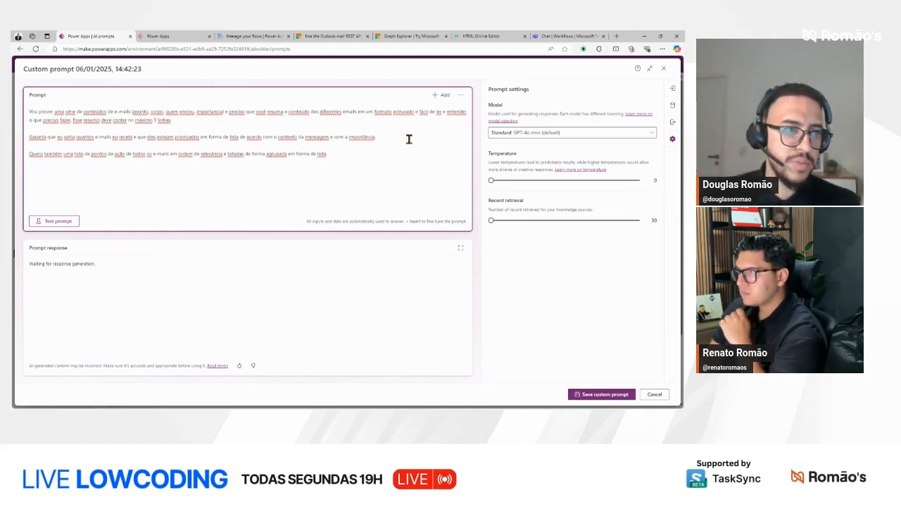
Step: Add a new paragraph to the prompt reading "Aqui estão as informações dos e-mails:"
{"action": "key", "text": "Return"}
{"action": "key", "text": "Return"}
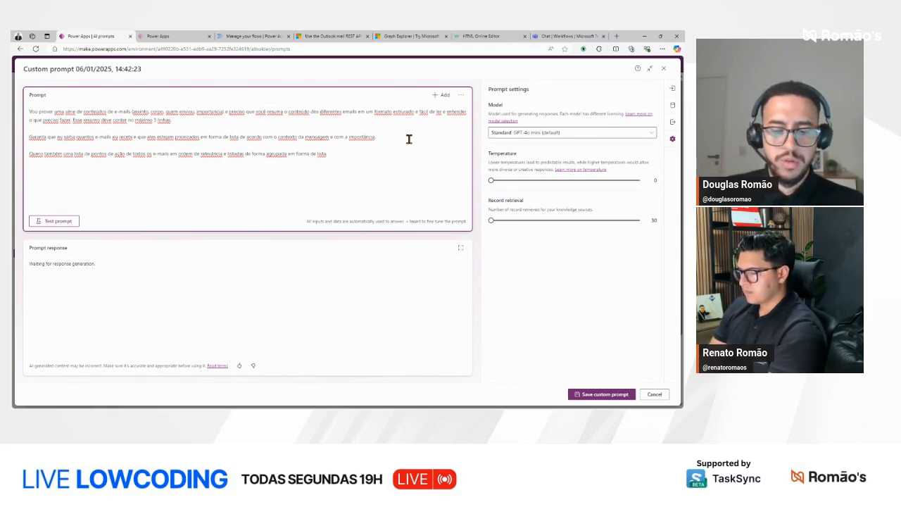
{"action": "type", "text": "Aqui estão "}
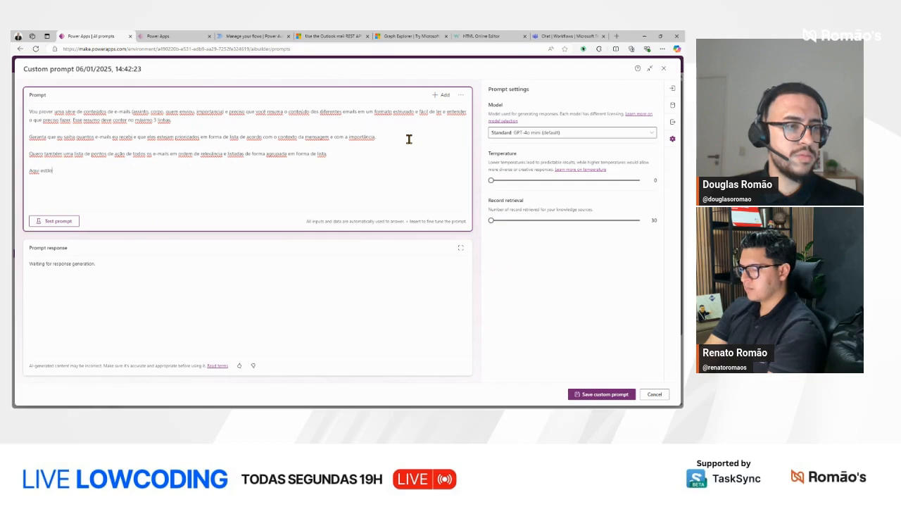
{"action": "type", "text": "as informa"}
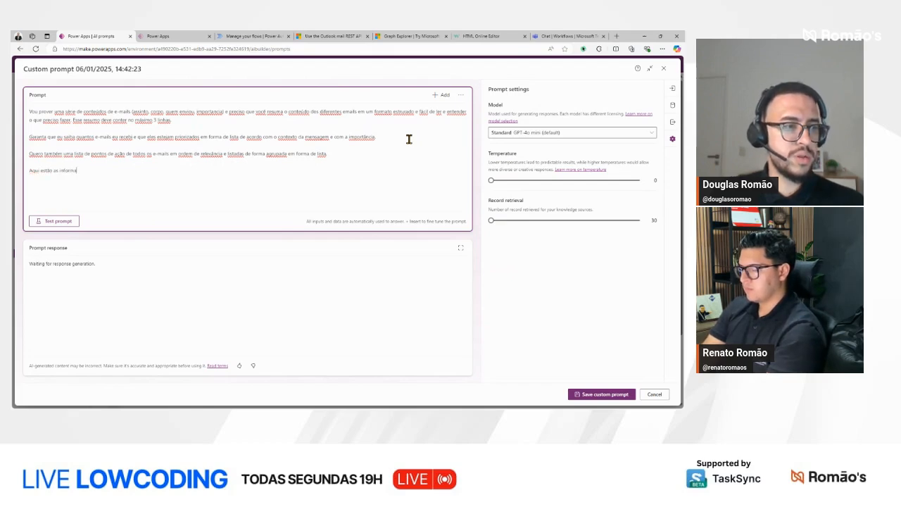
{"action": "key", "text": "Return"}
{"action": "key", "text": "BackSpace"}
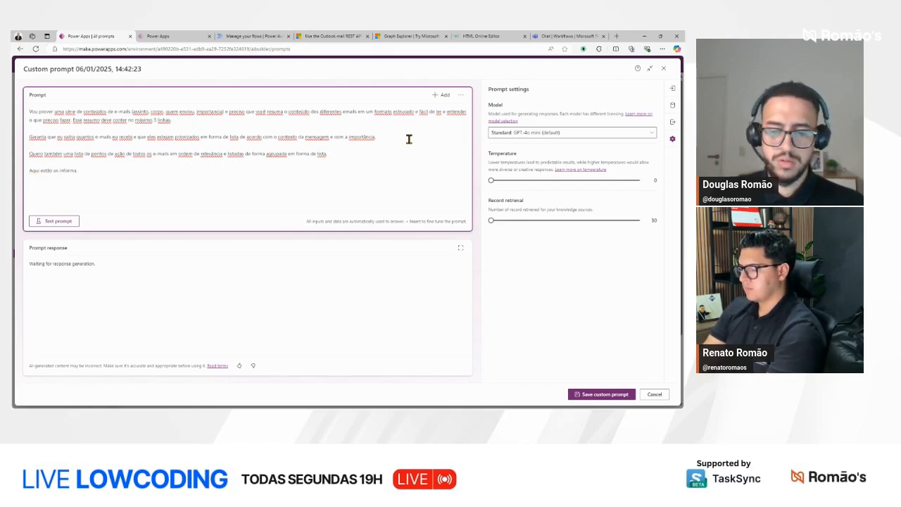
{"action": "type", "text": "ções dos e-"}
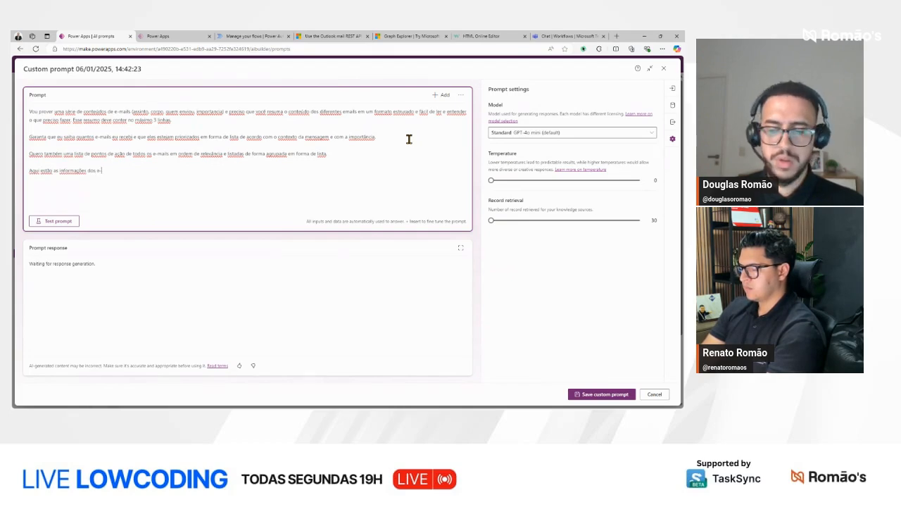
{"action": "type", "text": "mails:"}
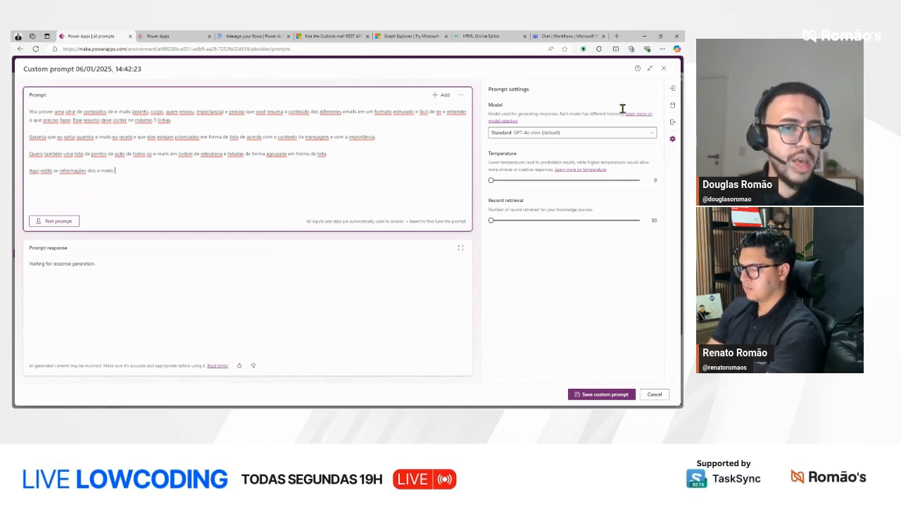
Step: Add a text input parameter to the prompt and name it "Texto"
{"action": "left_click", "coordinate": [672, 89]}
{"action": "left_click", "coordinate": [567, 153]}
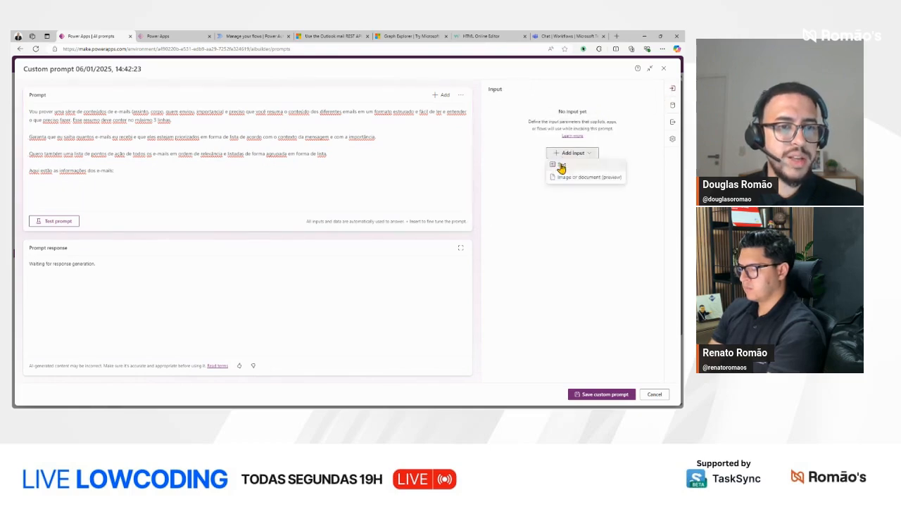
{"action": "left_click", "coordinate": [569, 165]}
{"action": "type", "text": "Texto"}
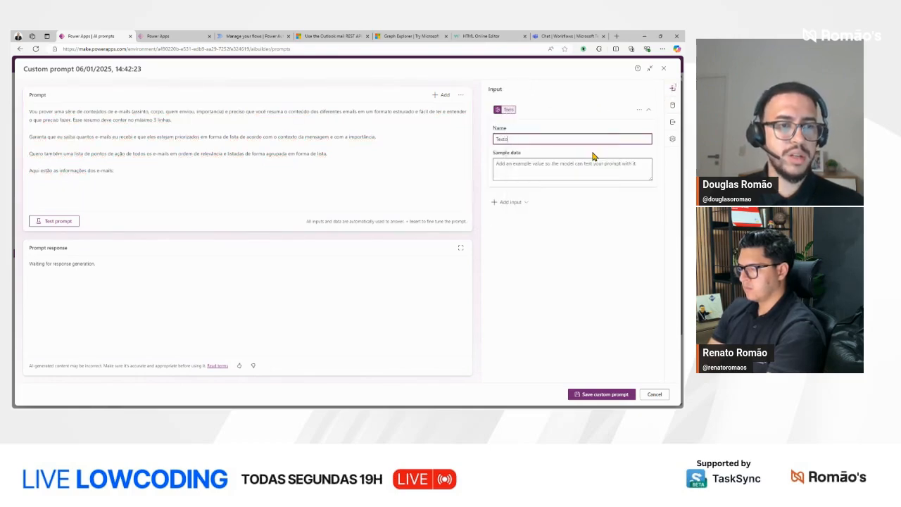
Step: Insert the Texto input on the line below "Aqui estão as informações dos e-mails:"
{"action": "left_click", "coordinate": [154, 186]}
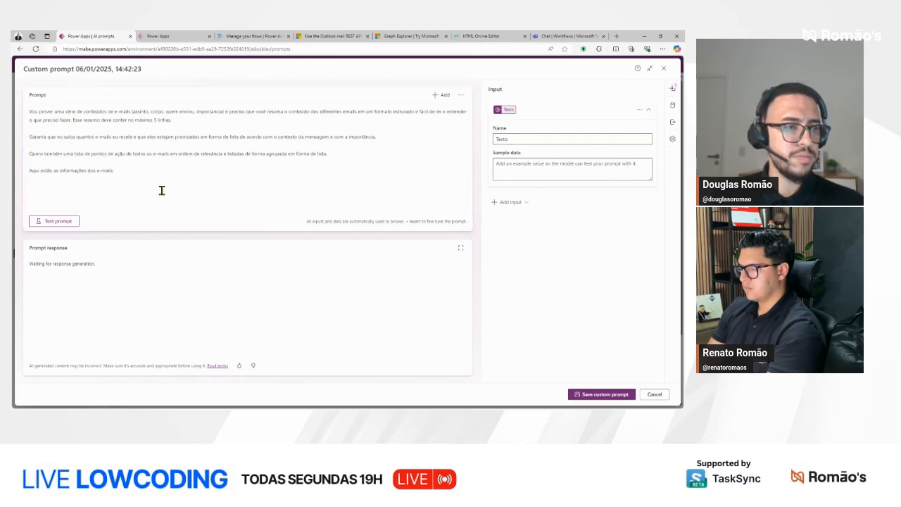
{"action": "left_click", "coordinate": [441, 94]}
{"action": "left_click", "coordinate": [73, 229]}
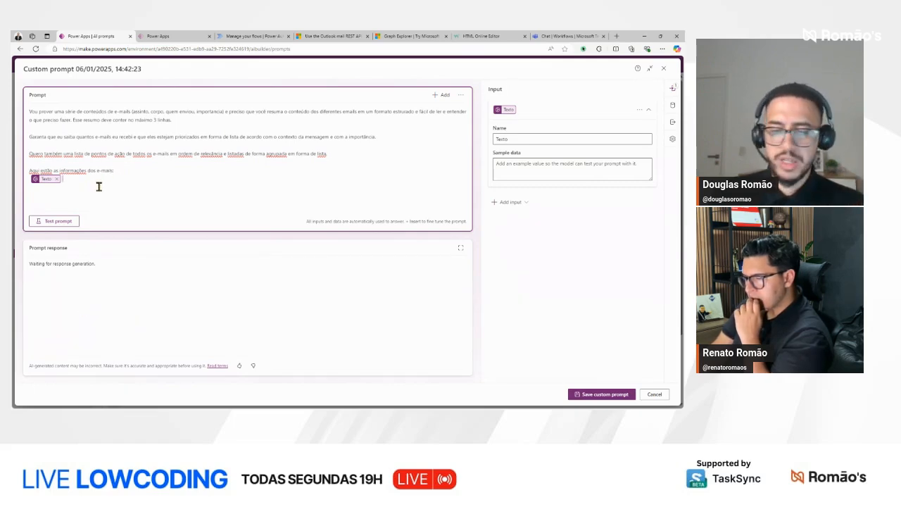
Step: Begin a closing paragraph below the Texto input with "Por favor, gere o resultado utilizando HTML"
{"action": "key", "text": "Return"}
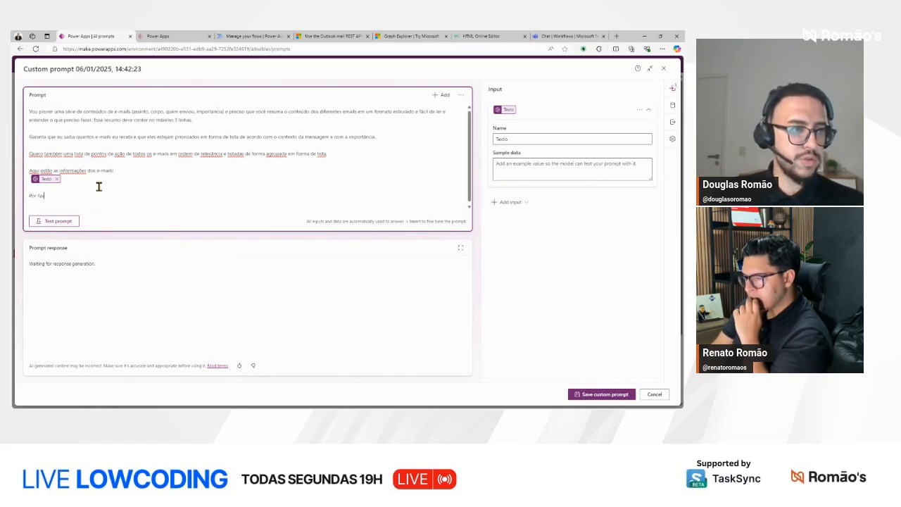
{"action": "type", "text": "Por favor, "}
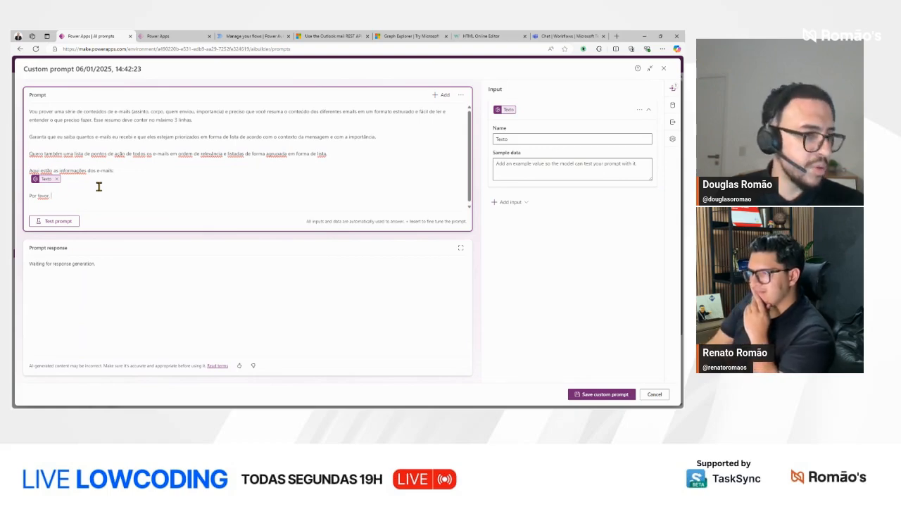
{"action": "type", "text": "gere"}
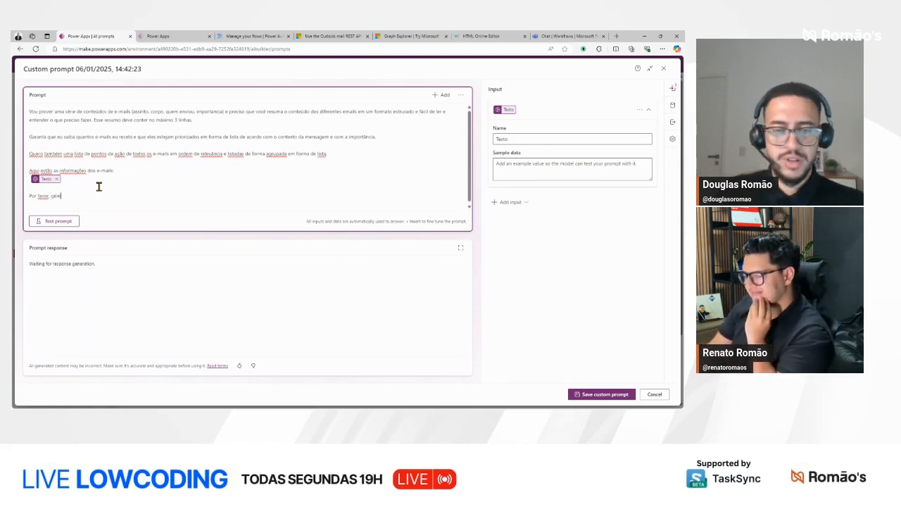
{"action": "type", "text": " o resultado ut"}
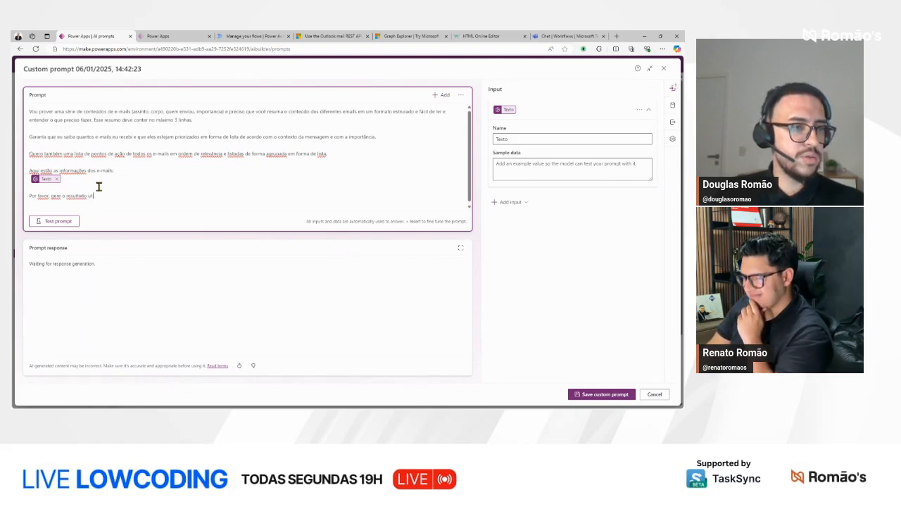
{"action": "type", "text": "ilizando HTML."}
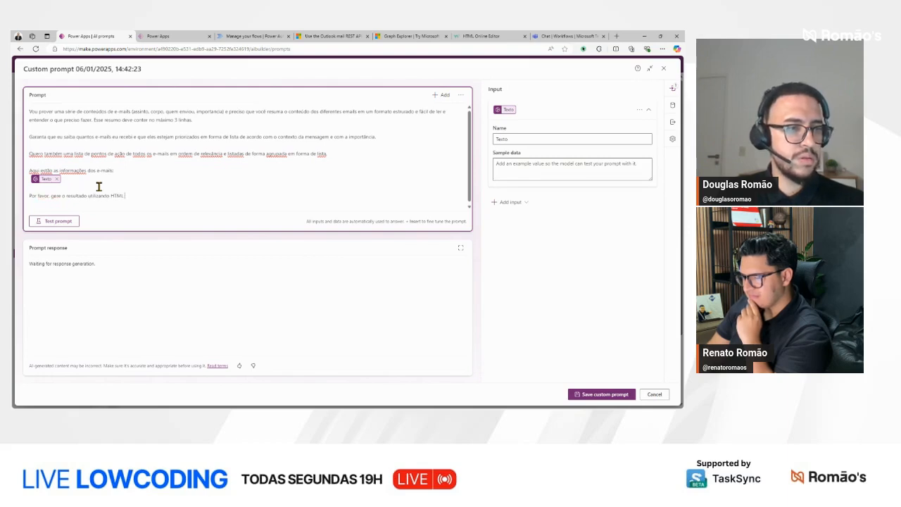
Step: Complete the closing paragraph with "formatado de forma simples mas bonita."
{"action": "key", "text": "BackSpace"}
{"action": "type", "text": "formu"}
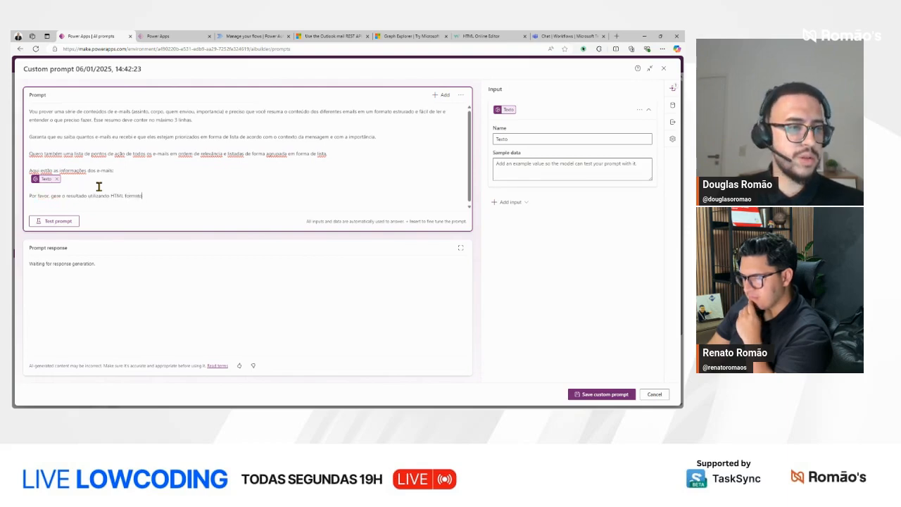
{"action": "key", "text": "BackSpace"}
{"action": "key", "text": "BackSpace"}
{"action": "key", "text": "BackSpace"}
{"action": "type", "text": "ado de forma "}
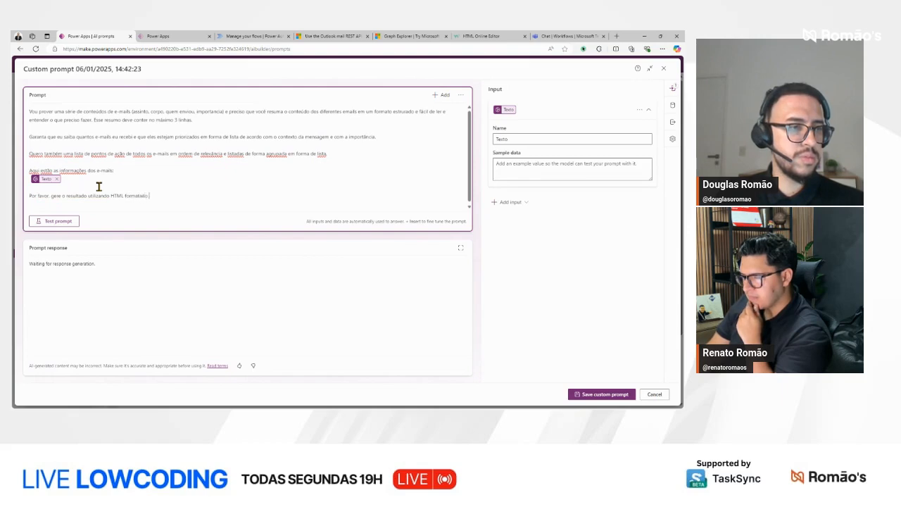
{"action": "type", "text": "simples"}
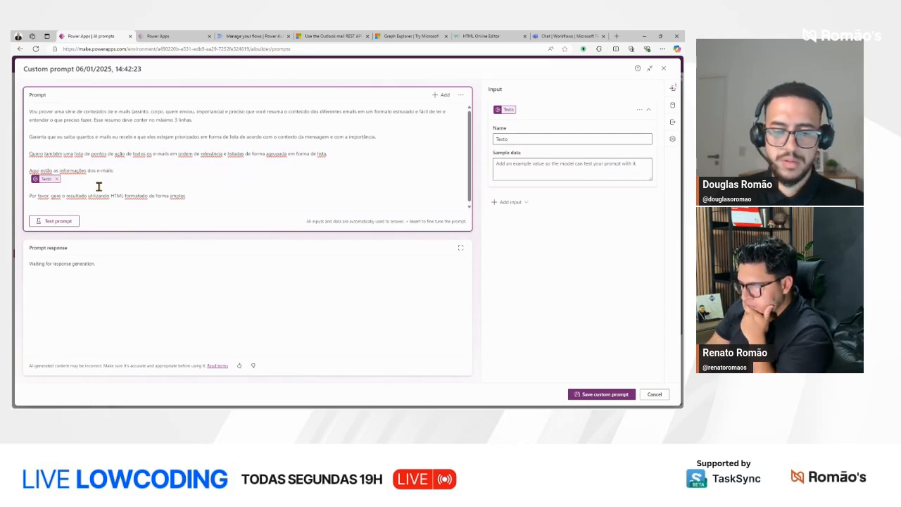
{"action": "key", "text": "ctrl+shift+Left"}
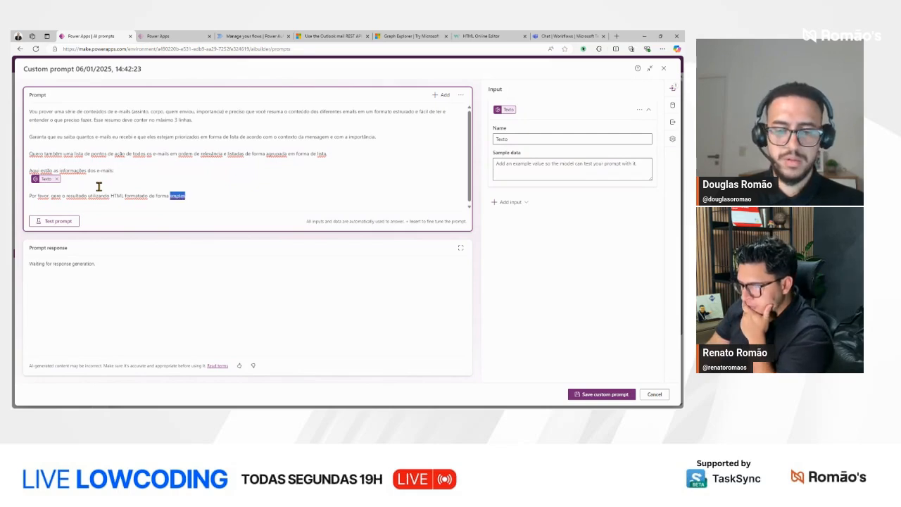
{"action": "type", "text": "simples mas bo"}
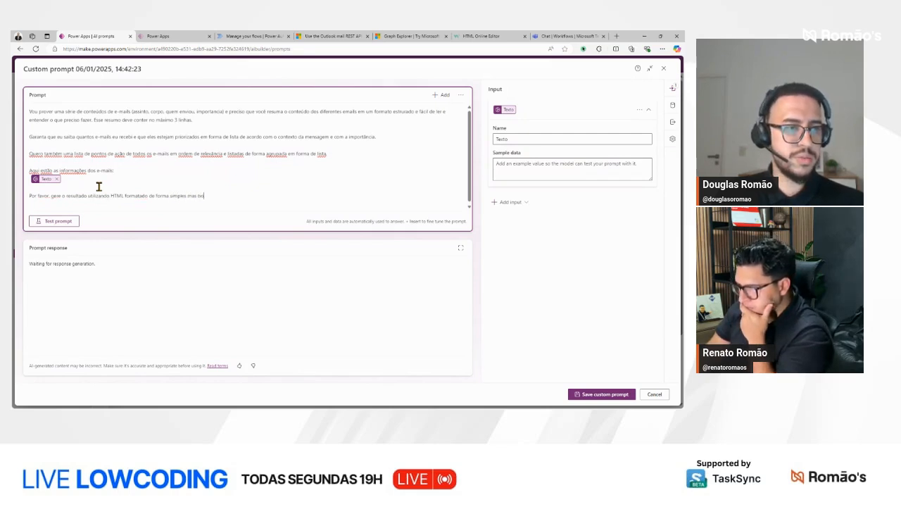
{"action": "type", "text": "nita."}
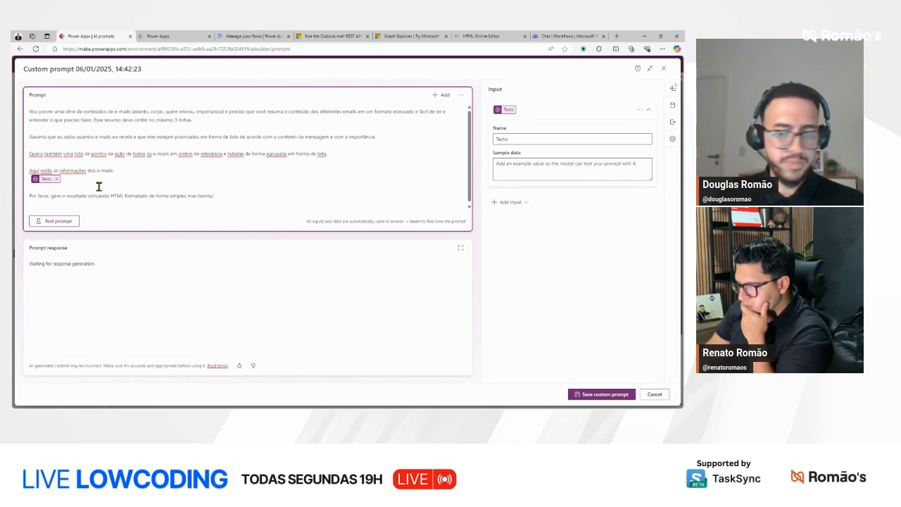
Step: Start the Texto sample data with "Assunto:" and the first Graph Explorer message's subject, "[Eficiente e Estratégico] O maior problema das lideranças hoje"
{"action": "left_click", "coordinate": [598, 173]}
{"action": "type", "text": "Assunto:"}
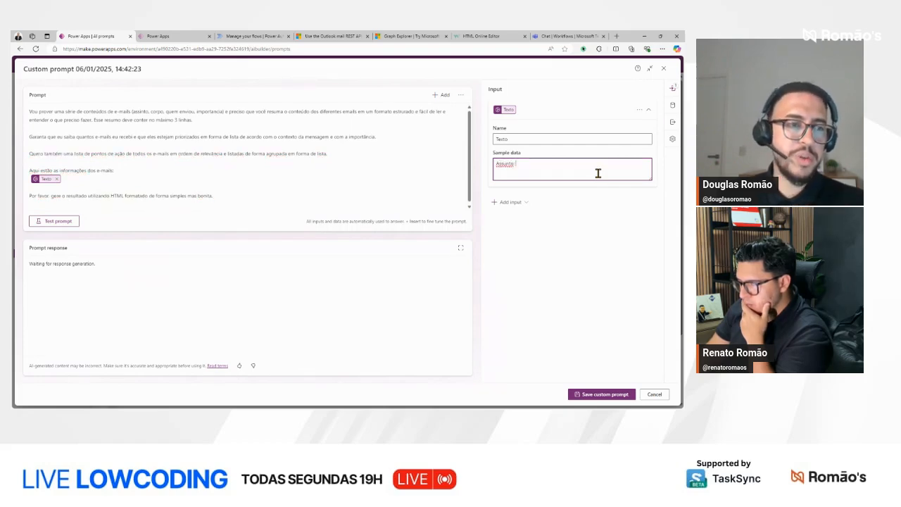
{"action": "left_click", "coordinate": [398, 37]}
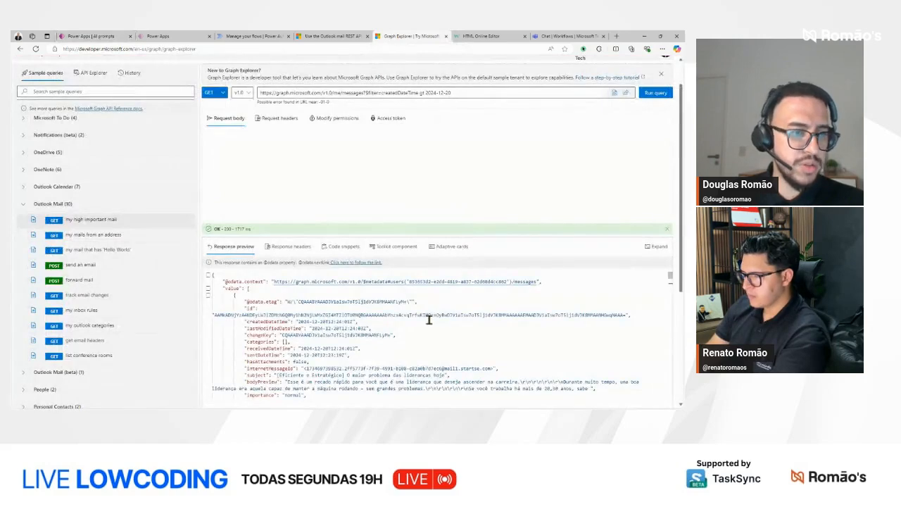
{"action": "scroll", "coordinate": [369, 332], "scroll_direction": "down", "scroll_amount": 1}
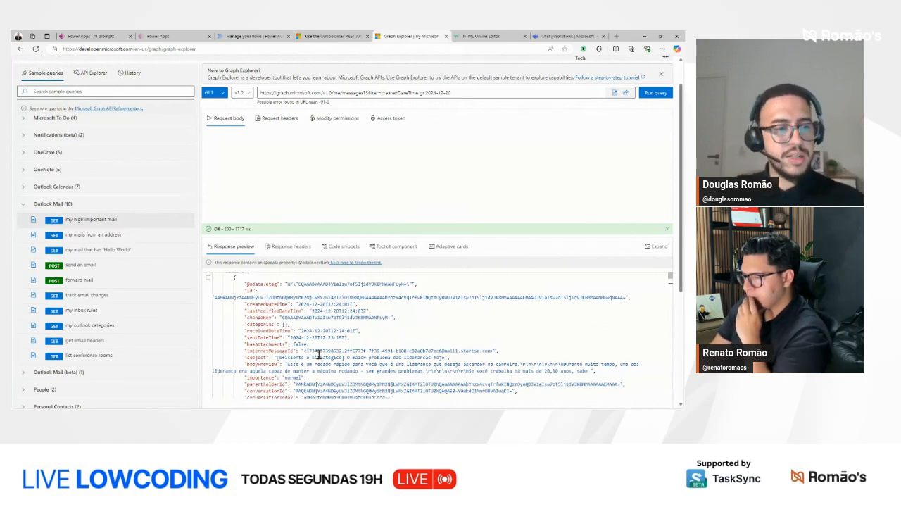
{"action": "left_click_drag", "start_coordinate": [273, 359], "coordinate": [344, 358]}
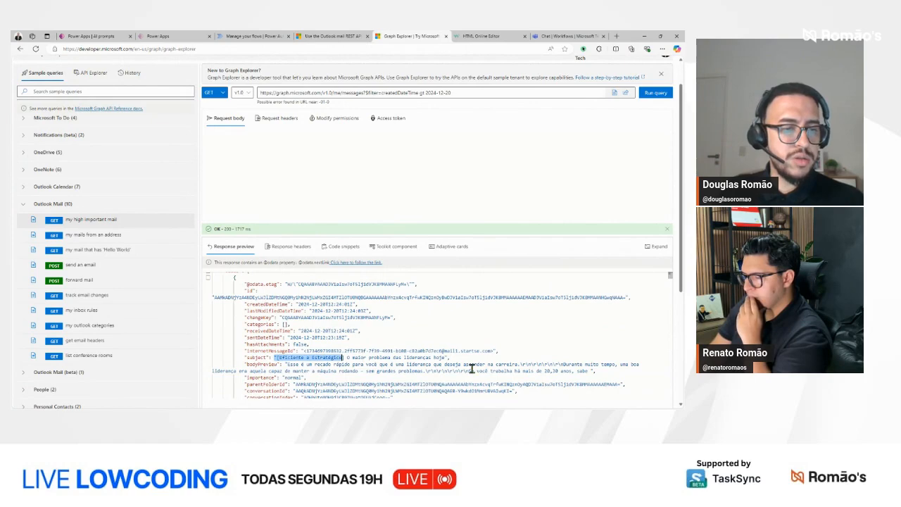
{"action": "mouse_move", "coordinate": [449, 358]}
{"action": "left_mouse_down"}
{"action": "mouse_move", "coordinate": [275, 357]}
{"action": "mouse_move", "coordinate": [446, 358]}
{"action": "left_mouse_up"}
{"action": "key", "text": "ctrl+c"}
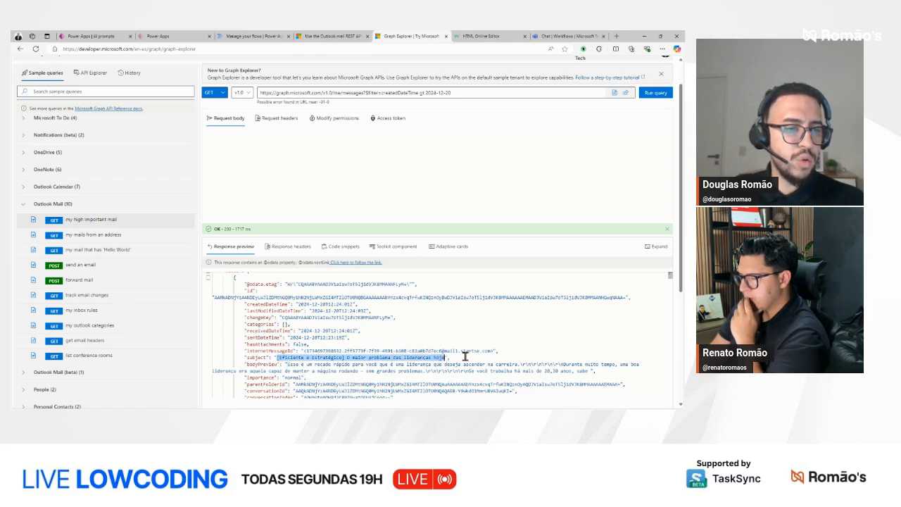
{"action": "left_click", "coordinate": [95, 36]}
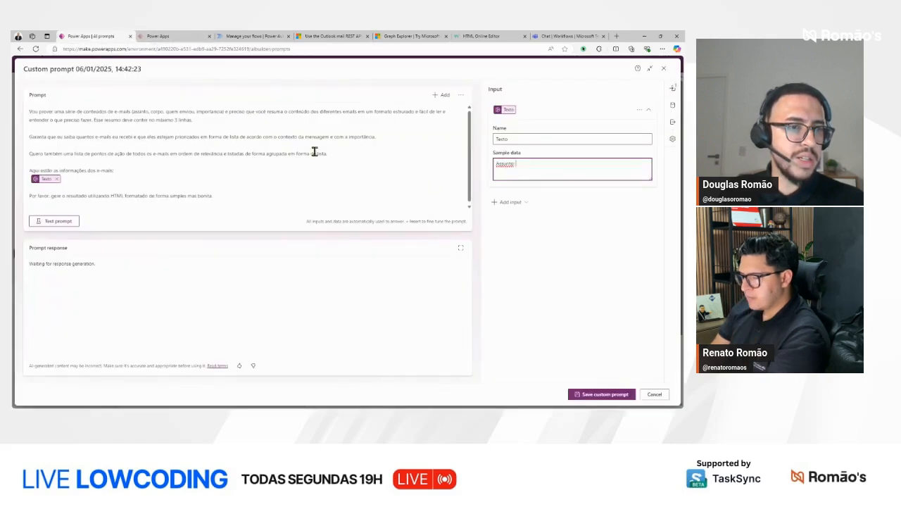
{"action": "key", "text": "ctrl+v"}
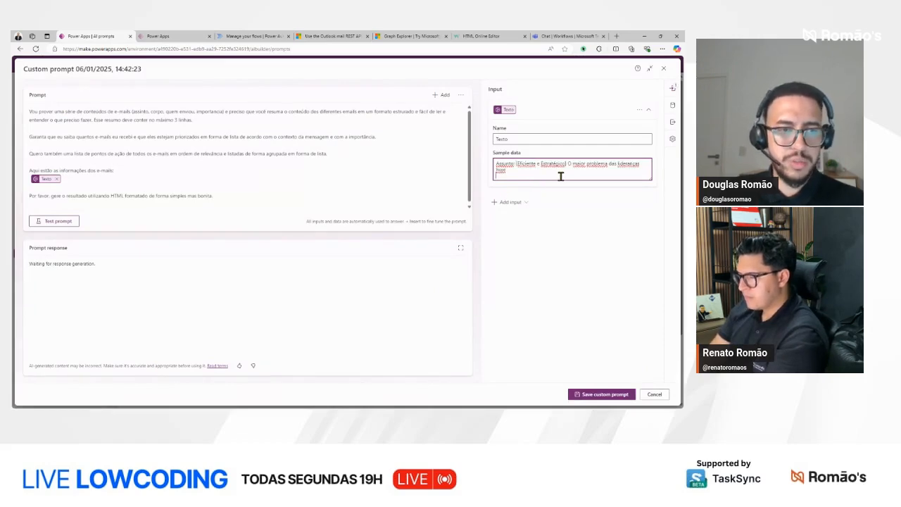
Step: Add the line "Importancia: normal" below the first e-mail's subject in the sample data
{"action": "type", "text": "Importa"}
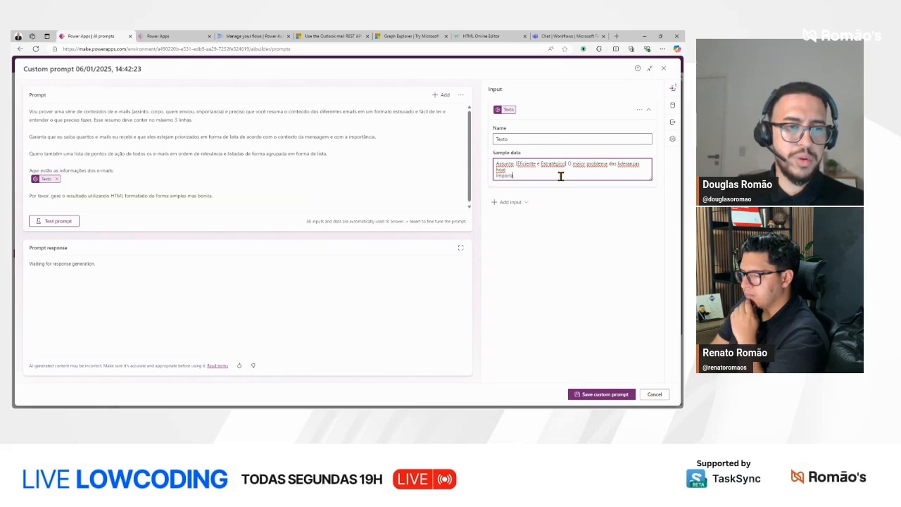
{"action": "type", "text": "ncia: norm"}
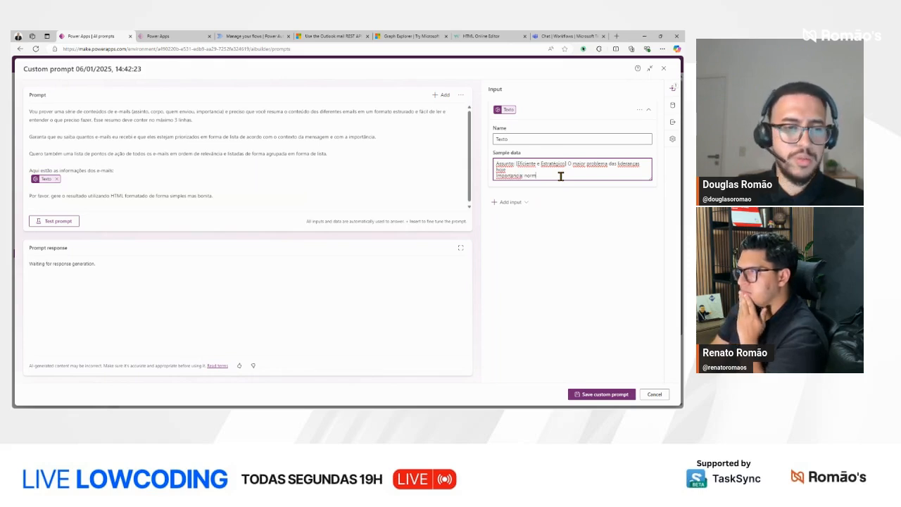
{"action": "type", "text": "al"}
{"action": "key", "text": "Return"}
Step: Add a "Corpo:" line containing the first message's bodyPreview from Graph Explorer, up to "sem grandes problemas"
{"action": "type", "text": "C"}
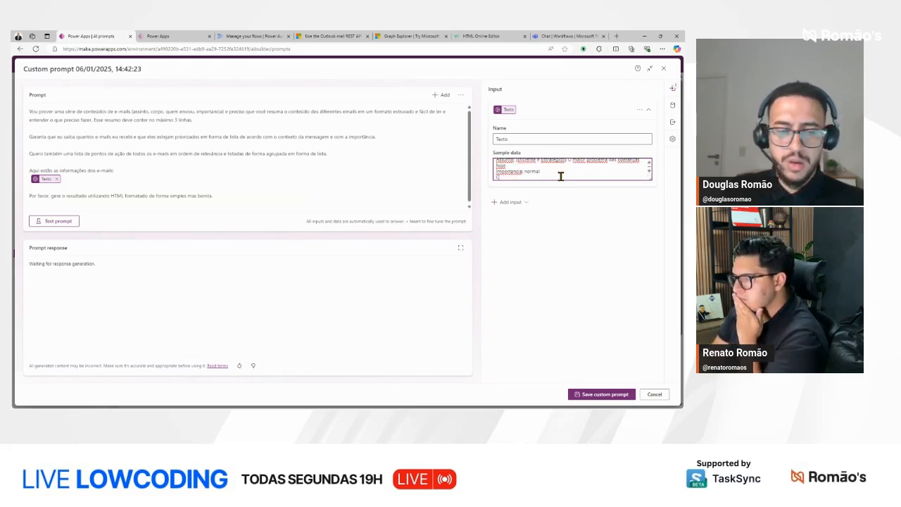
{"action": "type", "text": "orpo:"}
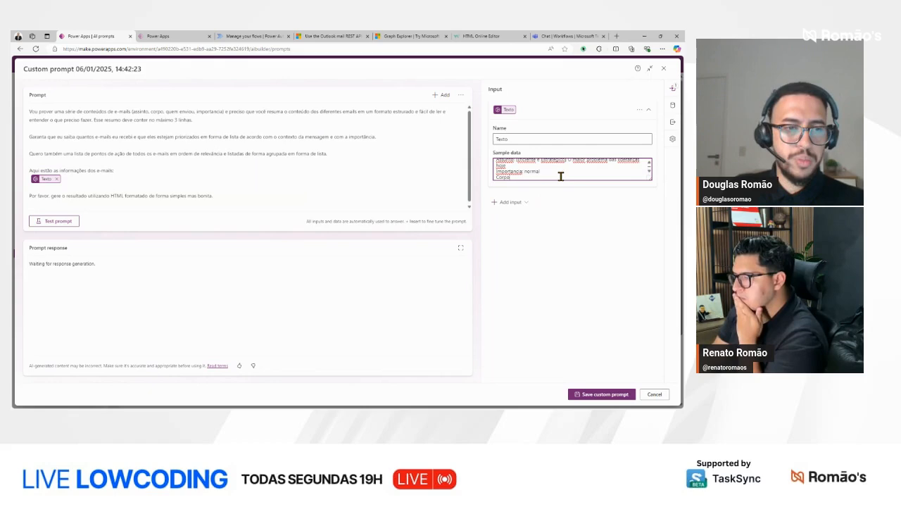
{"action": "left_click", "coordinate": [434, 35]}
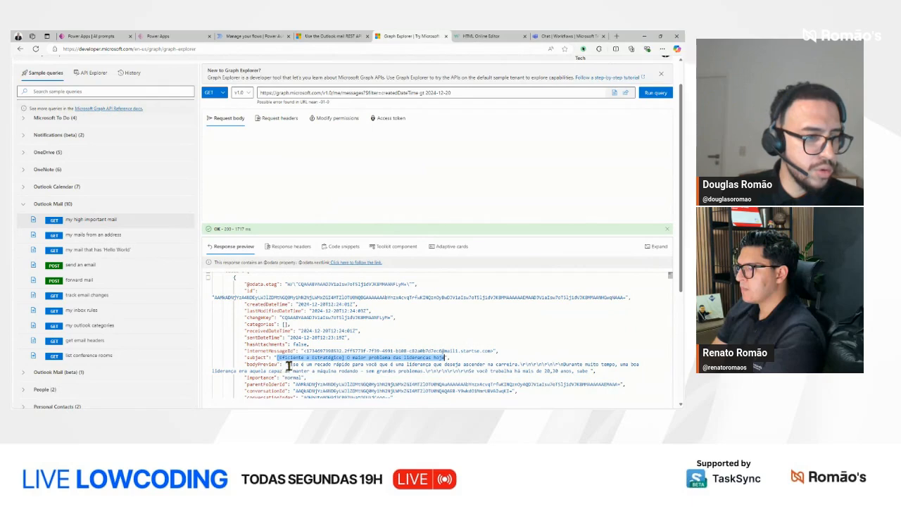
{"action": "left_click_drag", "start_coordinate": [288, 365], "coordinate": [433, 375]}
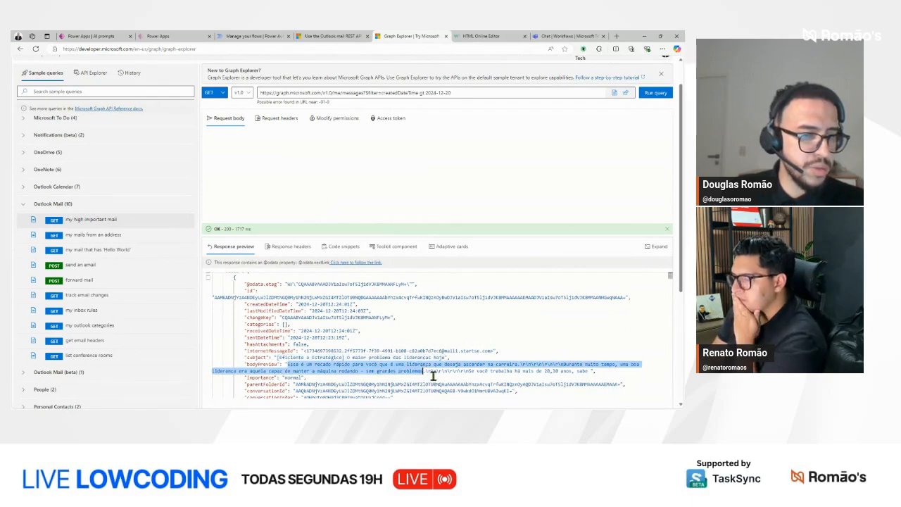
{"action": "key", "text": "ctrl+c"}
{"action": "left_click", "coordinate": [99, 36]}
{"action": "key", "text": "ctrl+v"}
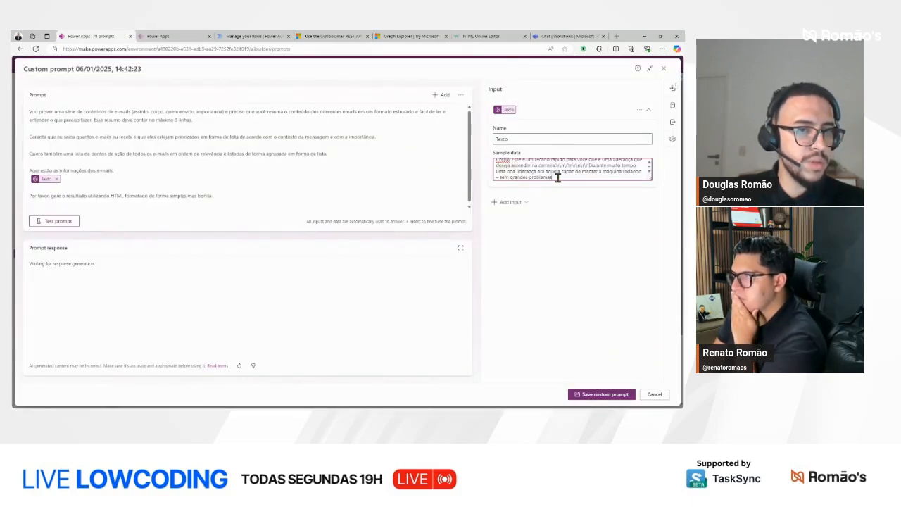
Step: Start a second sample e-mail after a blank line with "Assunto:" and Graph Explorer's subject "Webinar | Ative seus dados para inovação em IA com o Microsoft Fabric"
{"action": "key", "text": "Return"}
{"action": "key", "text": "Return"}
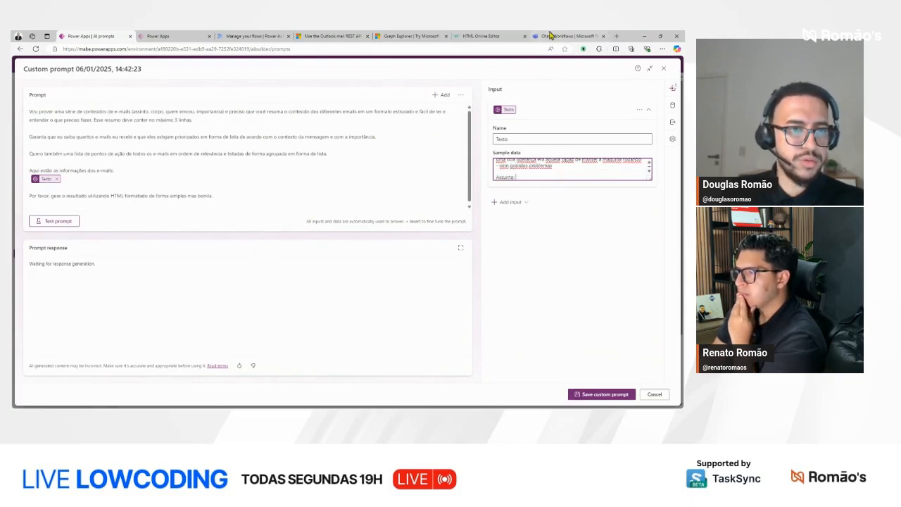
{"action": "left_click", "coordinate": [412, 36]}
{"action": "scroll", "coordinate": [438, 340], "scroll_direction": "up", "scroll_amount": 3}
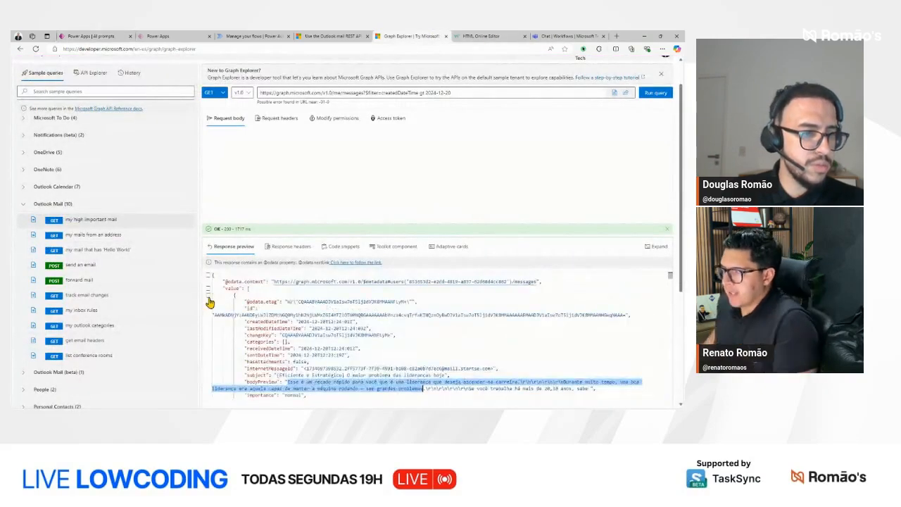
{"action": "left_click", "coordinate": [210, 296]}
{"action": "scroll", "coordinate": [294, 351], "scroll_direction": "down", "scroll_amount": 1}
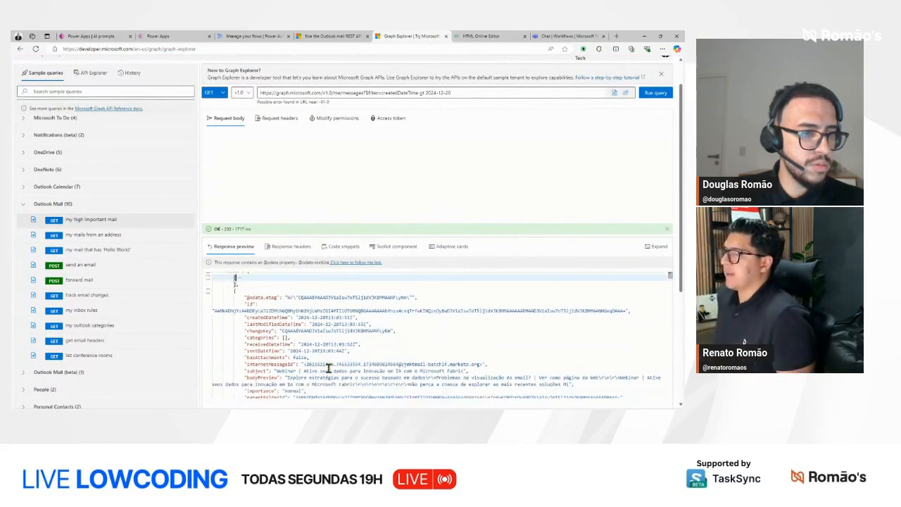
{"action": "left_click_drag", "start_coordinate": [277, 353], "coordinate": [465, 353]}
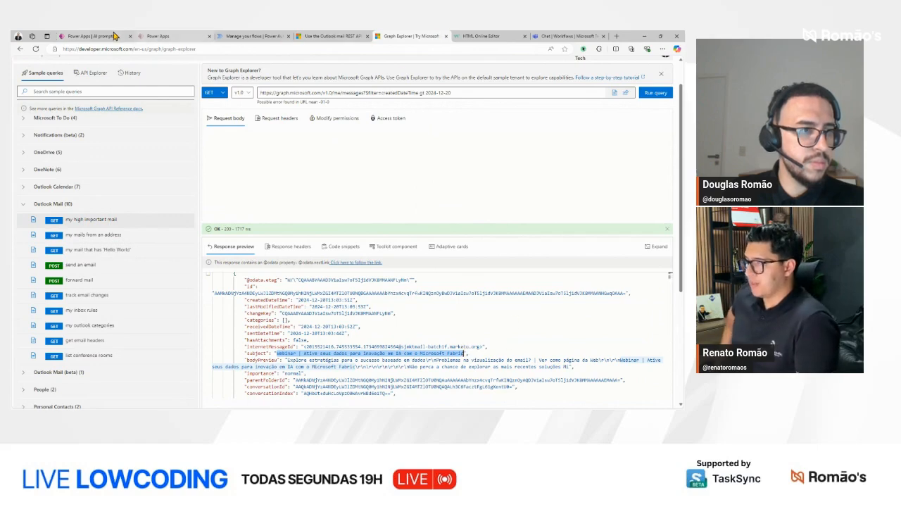
{"action": "left_click", "coordinate": [91, 35]}
{"action": "key", "text": "ctrl+v"}
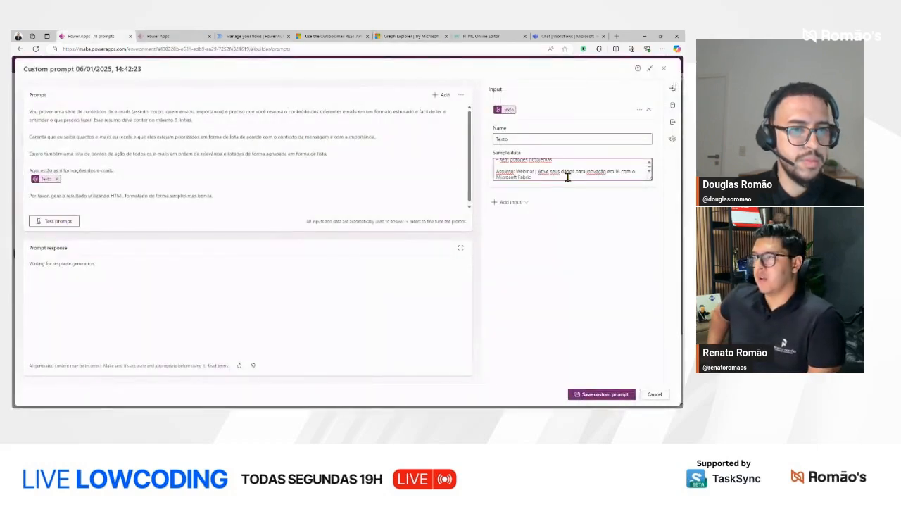
Step: Add the line "Importancia: high" below the second e-mail's subject in the sample data
{"action": "scroll", "coordinate": [567, 176], "scroll_direction": "down", "scroll_amount": 1}
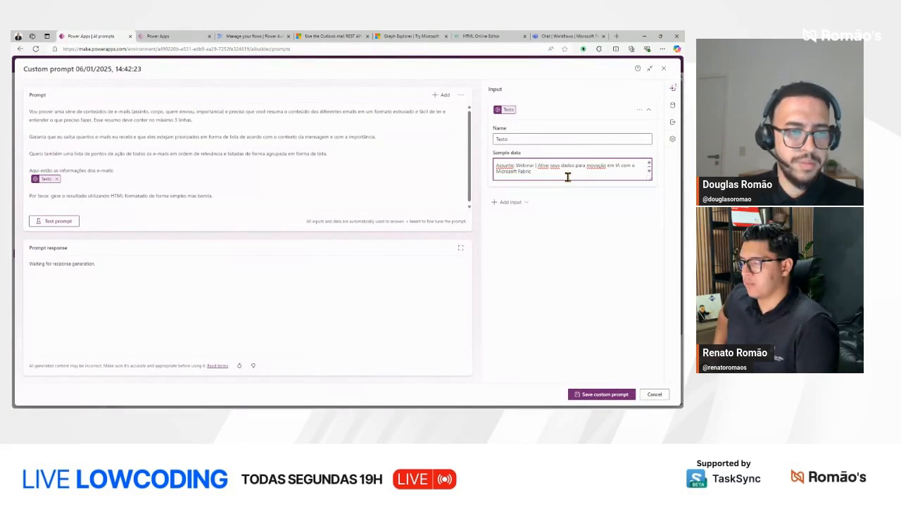
{"action": "scroll", "coordinate": [567, 177], "scroll_direction": "up", "scroll_amount": 1}
{"action": "scroll", "coordinate": [568, 177], "scroll_direction": "down", "scroll_amount": 1}
{"action": "key", "text": "Return"}
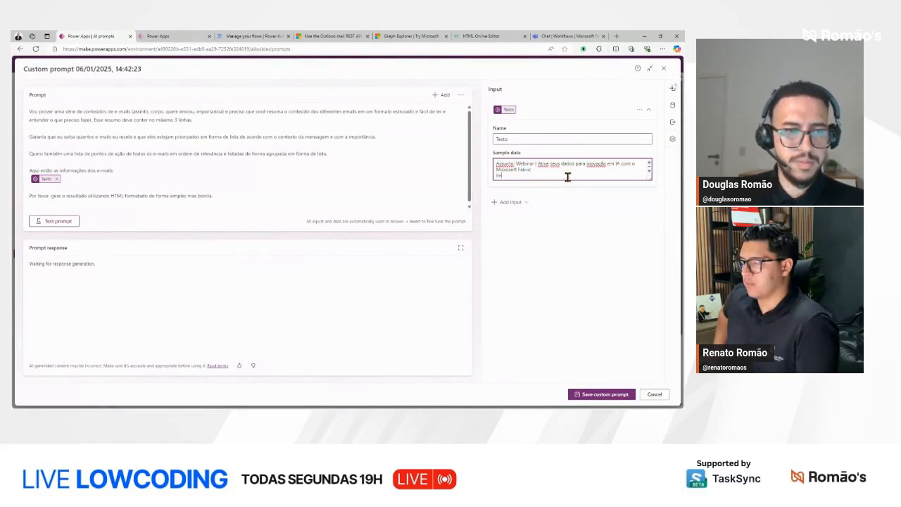
{"action": "type", "text": "Importanc"}
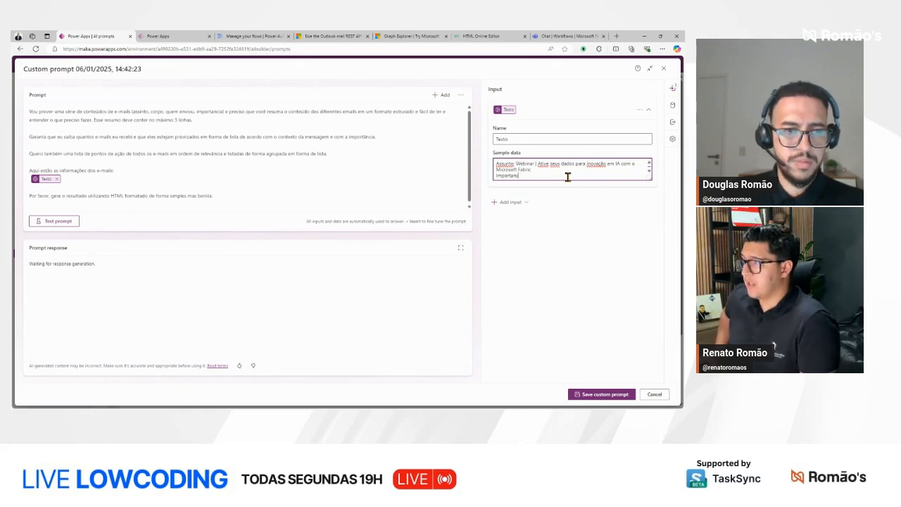
{"action": "type", "text": "eia: H"}
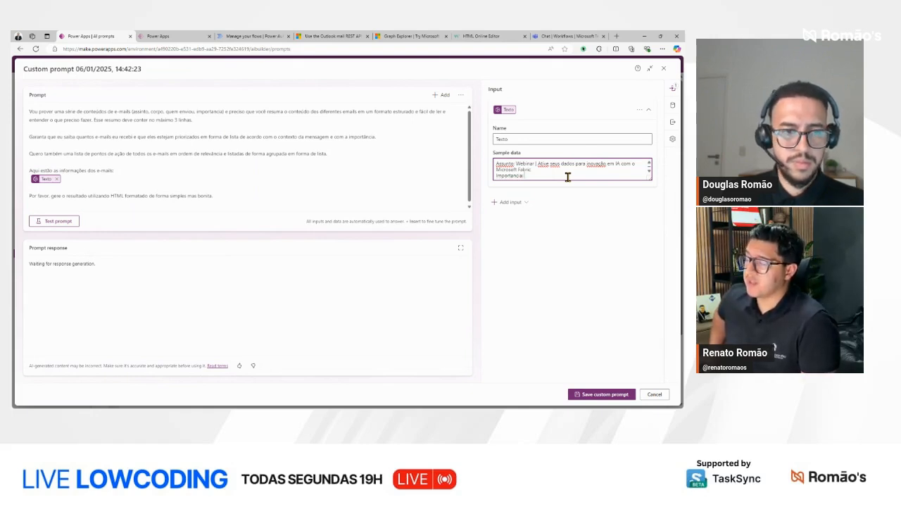
{"action": "type", "text": "igh"}
{"action": "key", "text": "Return"}
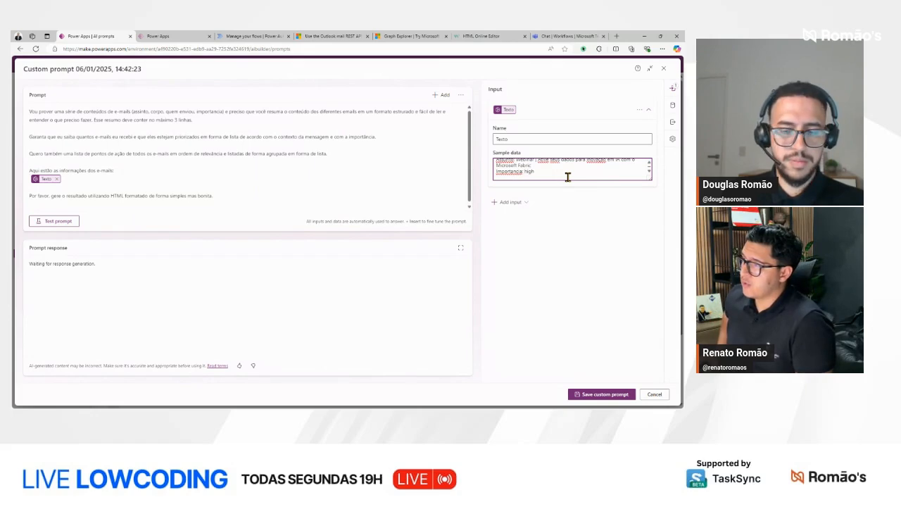
Step: Add a "Corpo:" line containing the webinar message's bodyPreview from Graph Explorer, up to "com o Microsoft Fabric"
{"action": "type", "text": "Corpo:"}
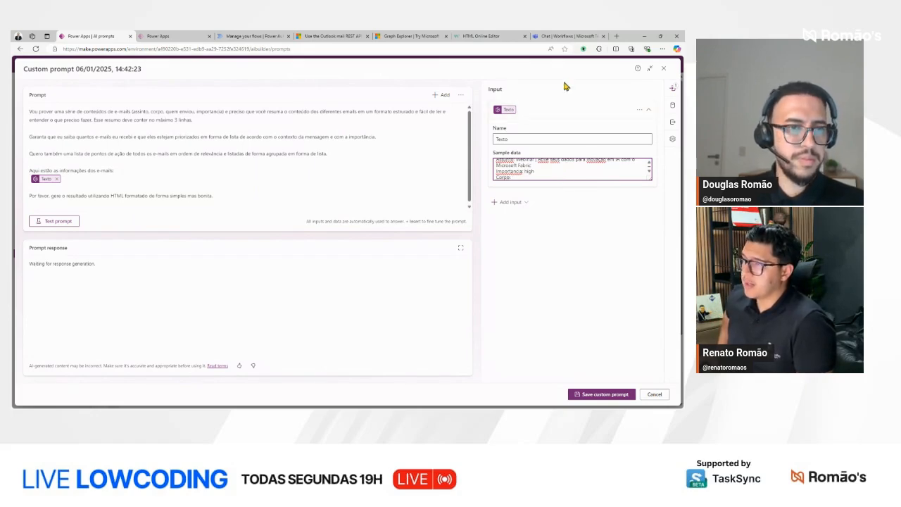
{"action": "left_click", "coordinate": [409, 36]}
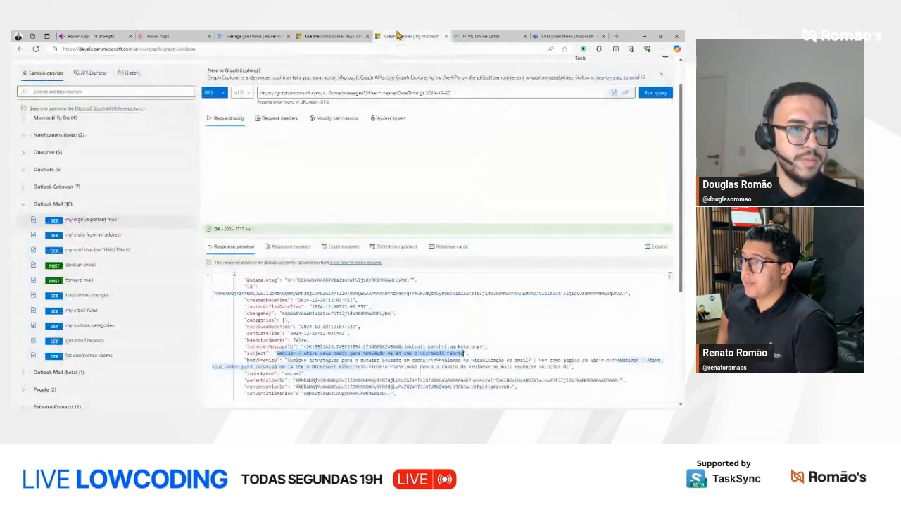
{"action": "scroll", "coordinate": [314, 349], "scroll_direction": "down", "scroll_amount": 1}
{"action": "left_click_drag", "start_coordinate": [286, 342], "coordinate": [357, 348]}
{"action": "key", "text": "ctrl+c"}
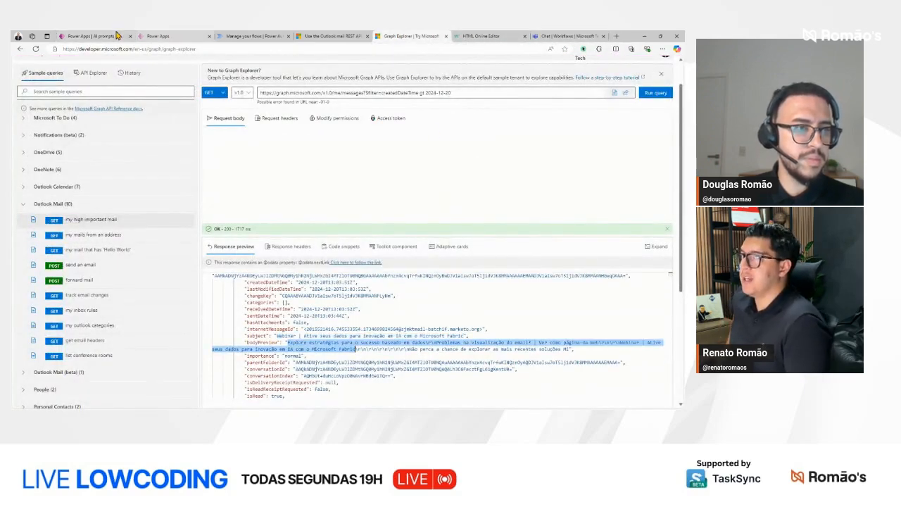
{"action": "left_click", "coordinate": [90, 36]}
{"action": "key", "text": "ctrl+v"}
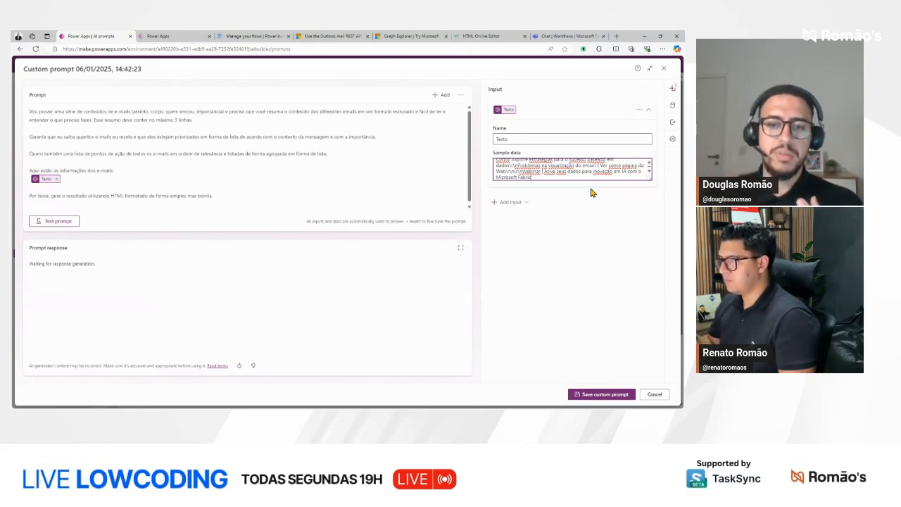
Step: Test the prompt with the sample data and copy the HTML code from its response, from the DOCTYPE line to the closing html tag
{"action": "left_click", "coordinate": [57, 222]}
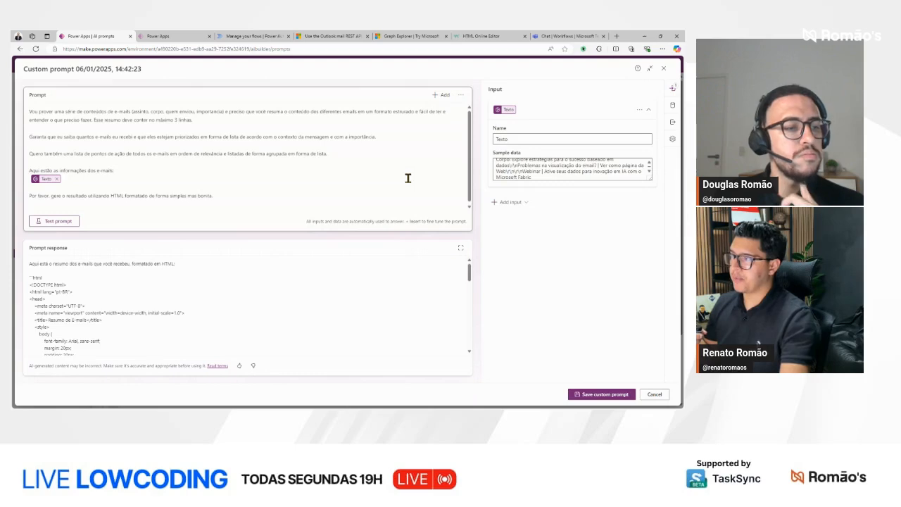
{"action": "left_click_drag", "start_coordinate": [32, 286], "coordinate": [52, 315]}
{"action": "left_click", "coordinate": [33, 295]}
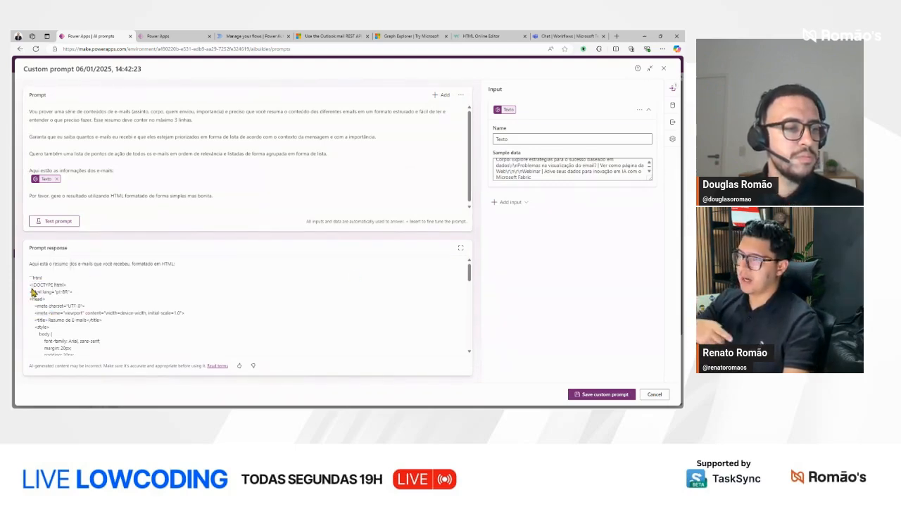
{"action": "left_click_drag", "start_coordinate": [32, 285], "coordinate": [51, 327]}
{"action": "scroll", "coordinate": [56, 305], "scroll_direction": "down", "scroll_amount": 10}
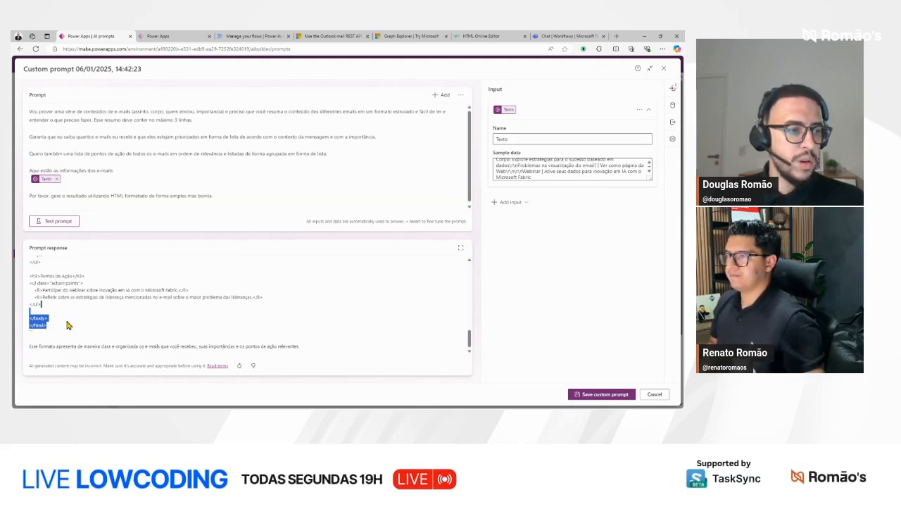
{"action": "left_click", "coordinate": [53, 331]}
{"action": "left_click_drag", "start_coordinate": [51, 330], "coordinate": [29, 290]}
{"action": "key", "text": "ctrl+c"}
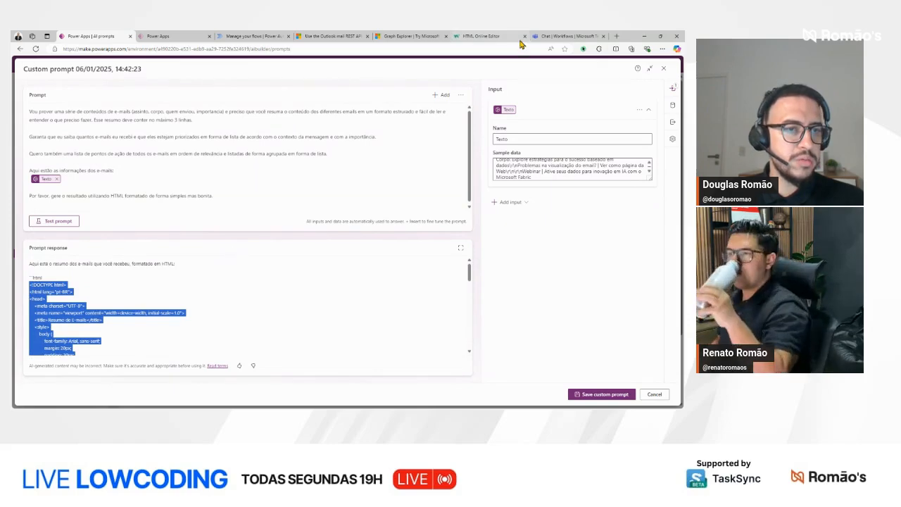
Step: Open the W3Schools Tryit Editor, replace its example code with the copied HTML and run it
{"action": "left_click", "coordinate": [497, 36]}
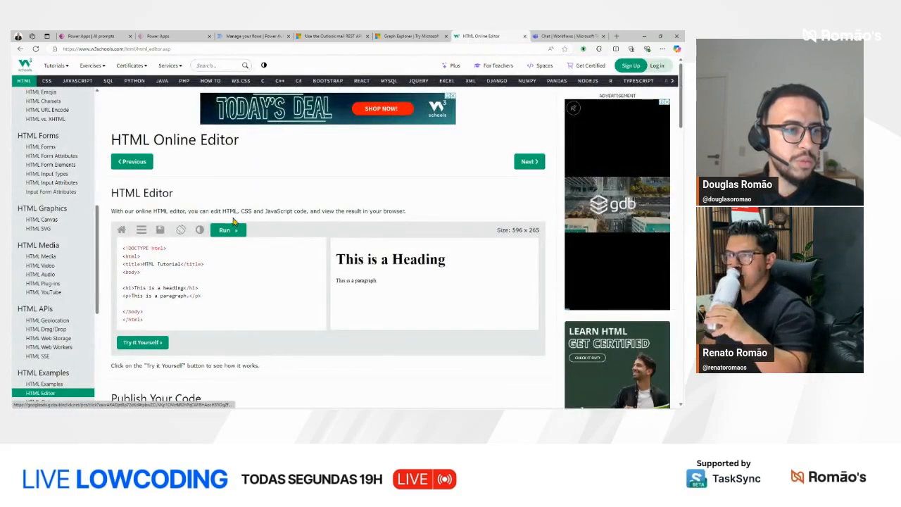
{"action": "left_click", "coordinate": [142, 342]}
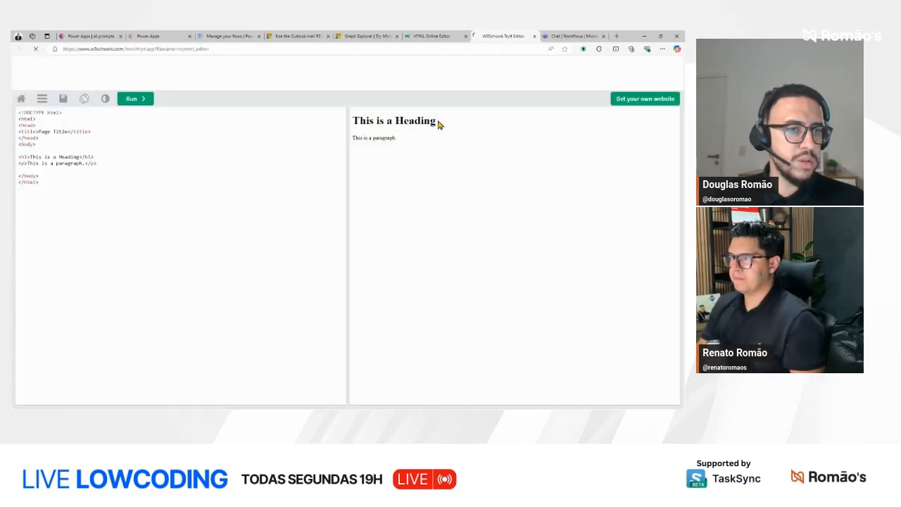
{"action": "key", "text": "ctrl+a"}
{"action": "key", "text": "ctrl+v"}
{"action": "left_click", "coordinate": [144, 97]}
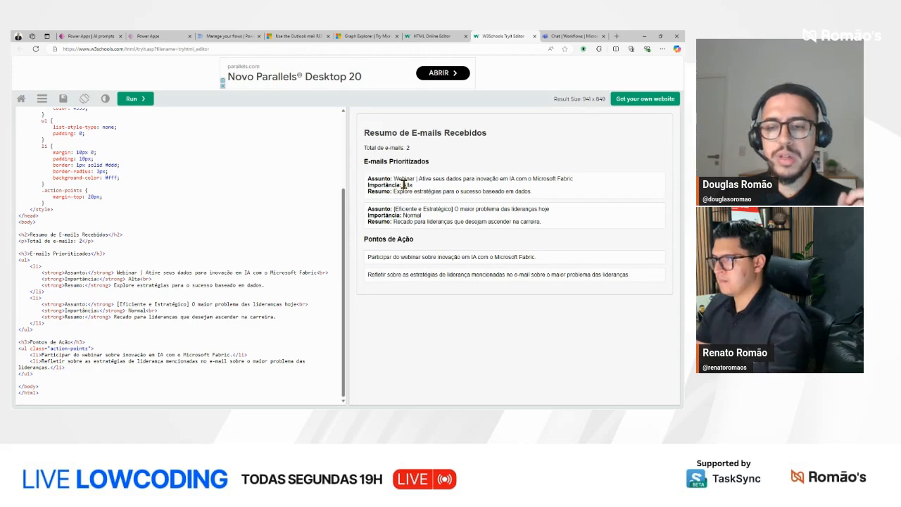
Step: Back in the Power Apps prompt, append "Garanta que somente a marcação HTML venha como resultado." to the final instruction and test the prompt
{"action": "left_click", "coordinate": [111, 35]}
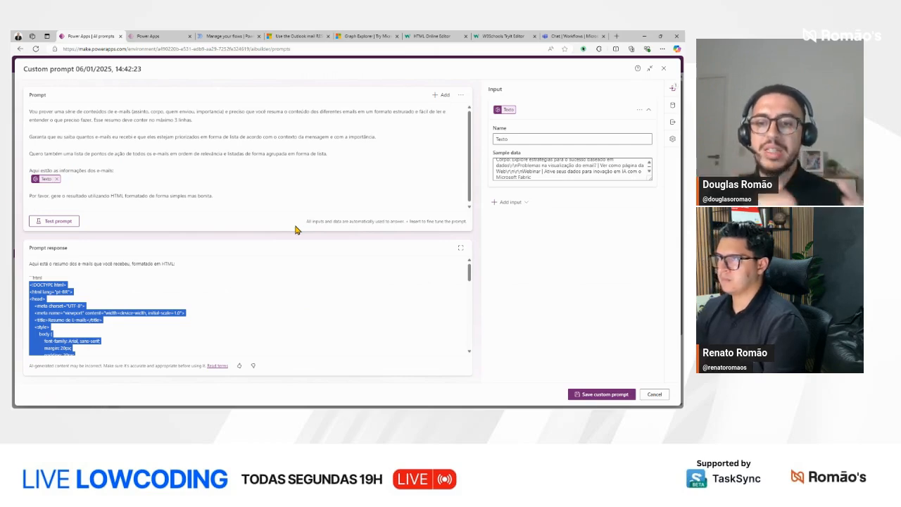
{"action": "left_click", "coordinate": [215, 195]}
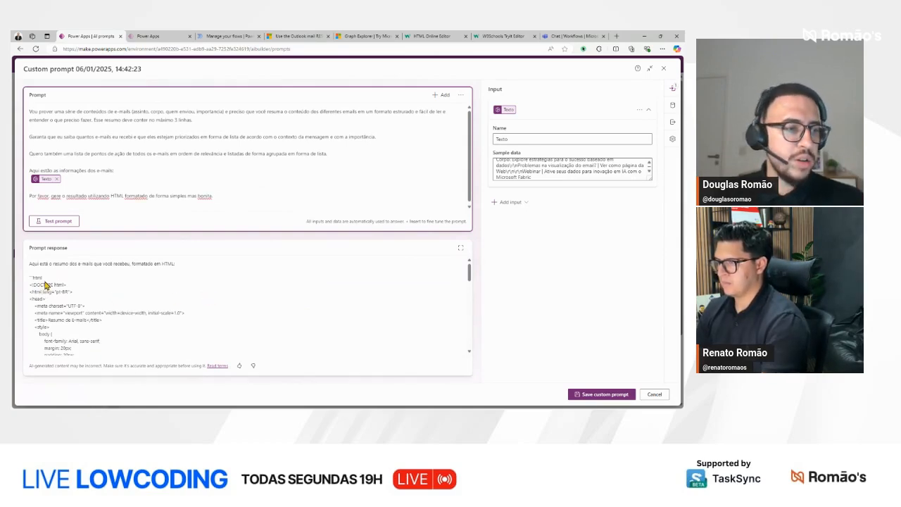
{"action": "left_click_drag", "start_coordinate": [45, 277], "coordinate": [30, 278]}
{"action": "left_click", "coordinate": [29, 265]}
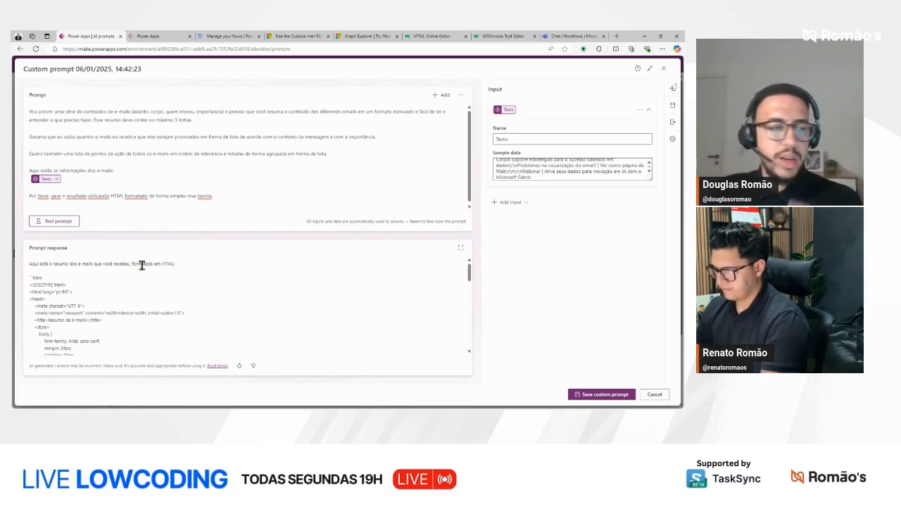
{"action": "left_click", "coordinate": [238, 198]}
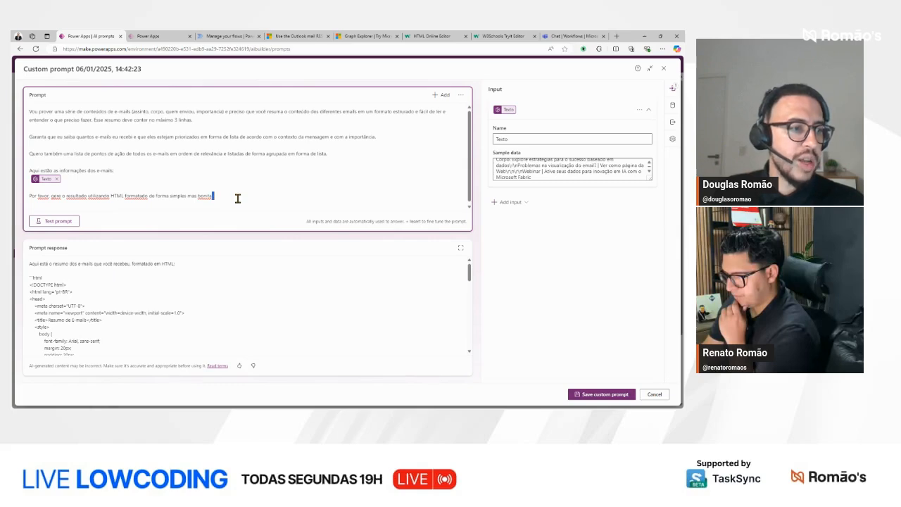
{"action": "key", "text": "ctrl+shift+Left"}
{"action": "key", "text": "ctrl+shift+Left"}
{"action": "key", "text": "ctrl+shift+Left"}
{"action": "key", "text": "ctrl+shift+Left"}
{"action": "key", "text": "ctrl+shift+Right"}
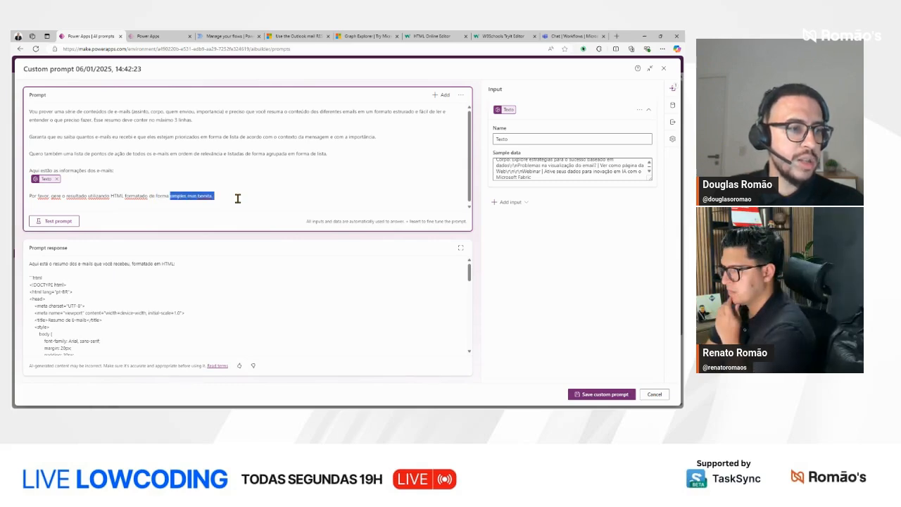
{"action": "key", "text": "Right"}
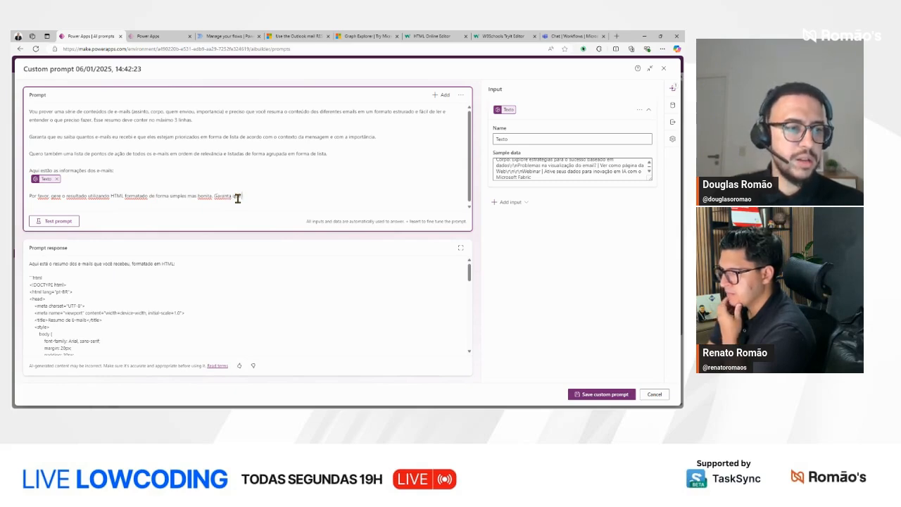
{"action": "type", "text": "Garanta que somente o"}
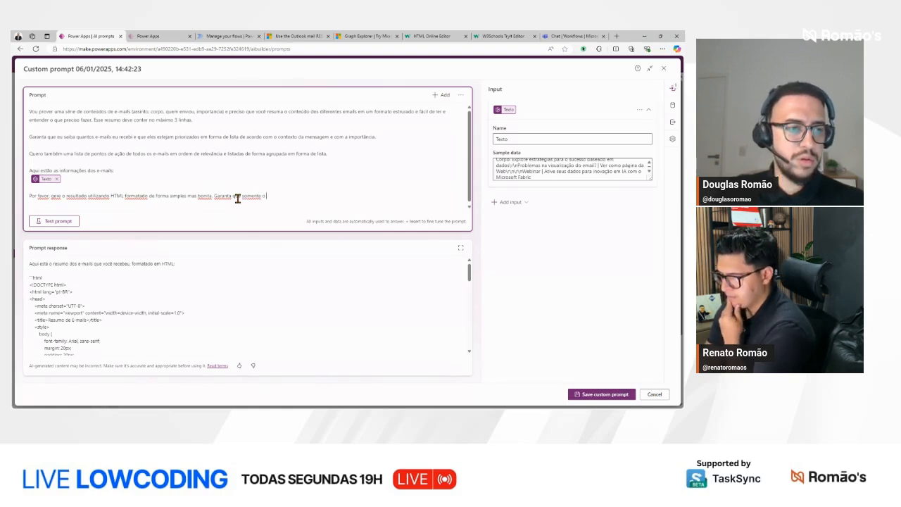
{"action": "key", "text": "BackSpace"}
{"action": "type", "text": "a marcação HTML v"}
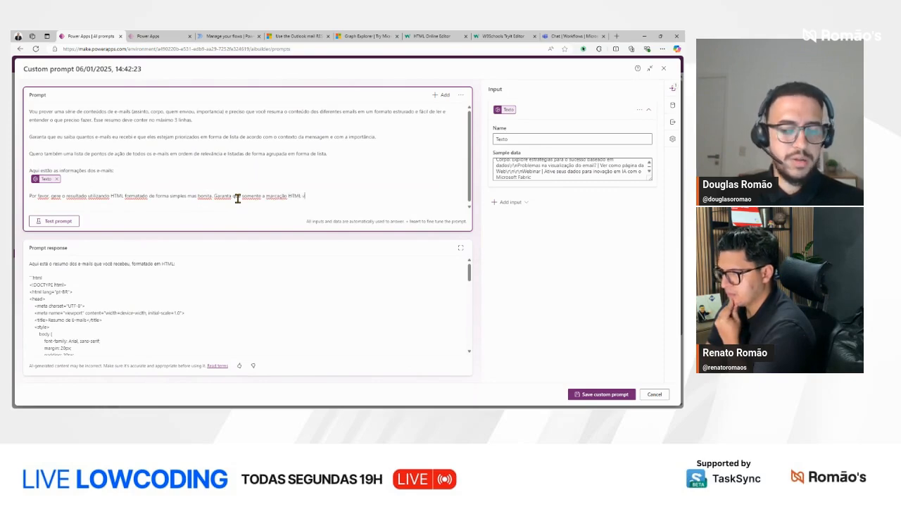
{"action": "type", "text": "enha como resultado."}
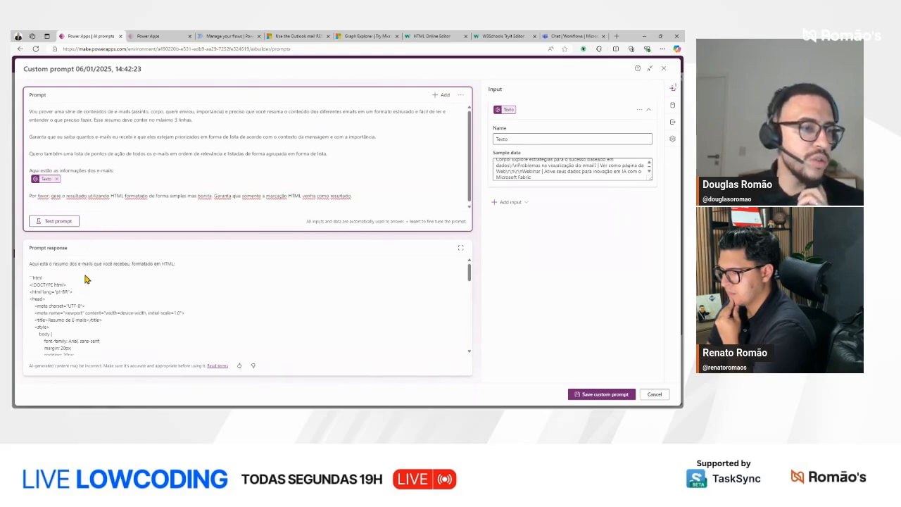
{"action": "left_click", "coordinate": [62, 222]}
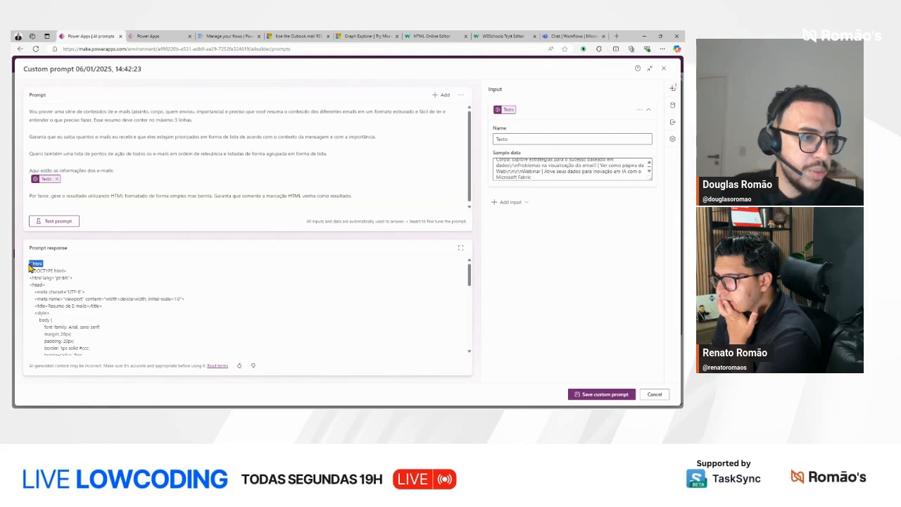
Step: Add "Retire também a marcação ```html" at the end of the prompt instructions and test the prompt again
{"action": "left_click", "coordinate": [370, 194]}
{"action": "type", "text": "Re"}
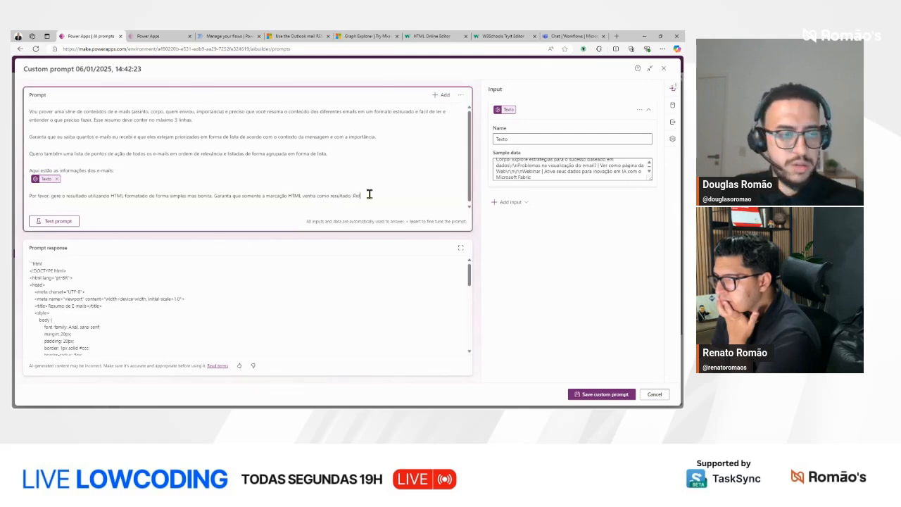
{"action": "type", "text": "tire também a marca"}
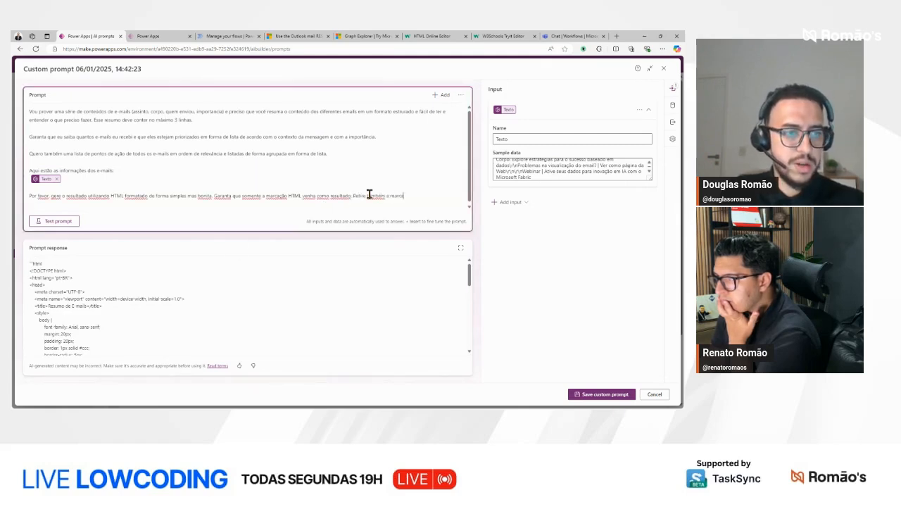
{"action": "type", "text": "ção ```html"}
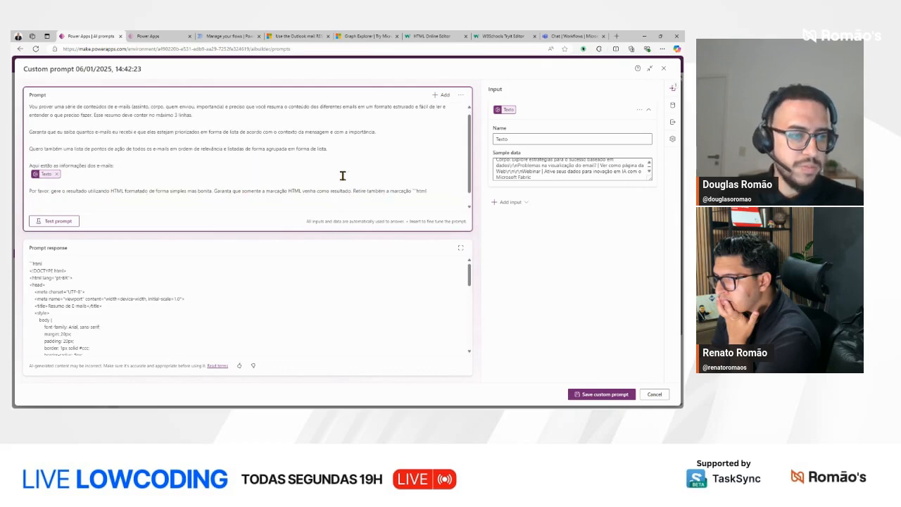
{"action": "left_click", "coordinate": [56, 221]}
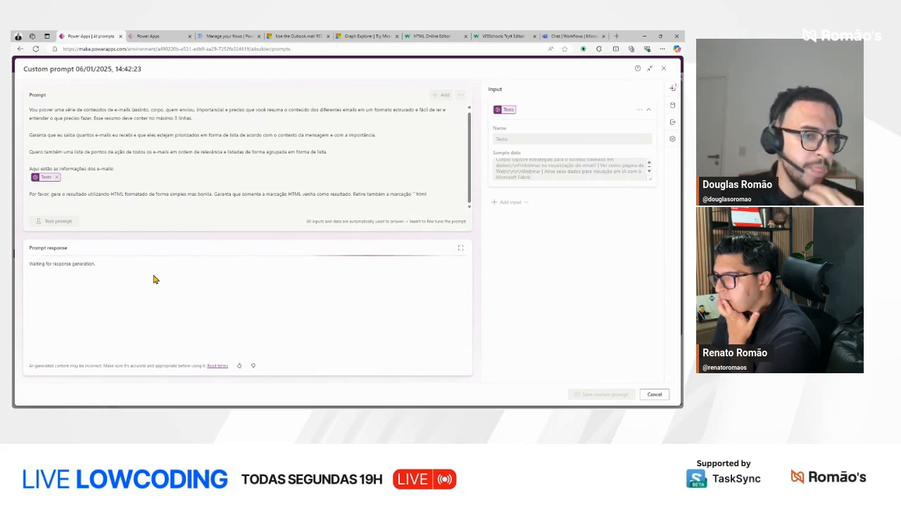
Step: Complete the last instruction with "do resultado.", retest the prompt and check the HTML response from start to end
{"action": "left_click", "coordinate": [433, 194]}
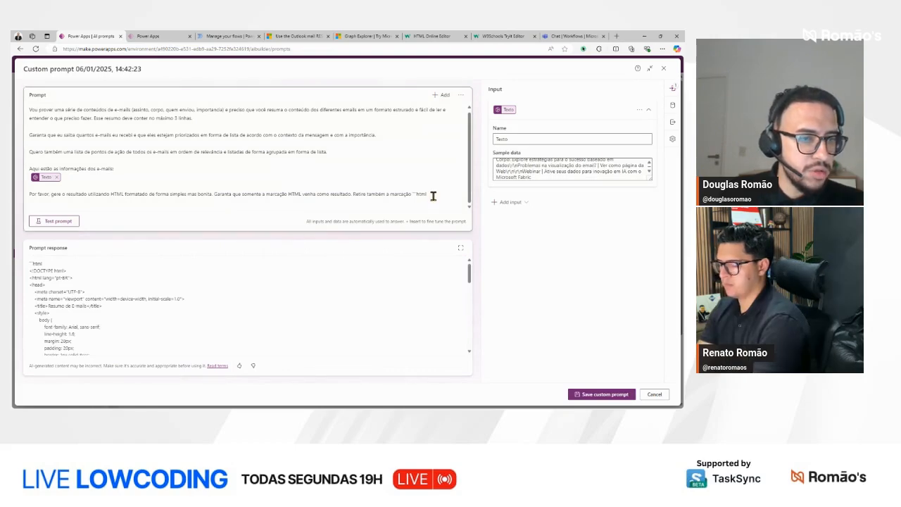
{"action": "type", "text": "do"}
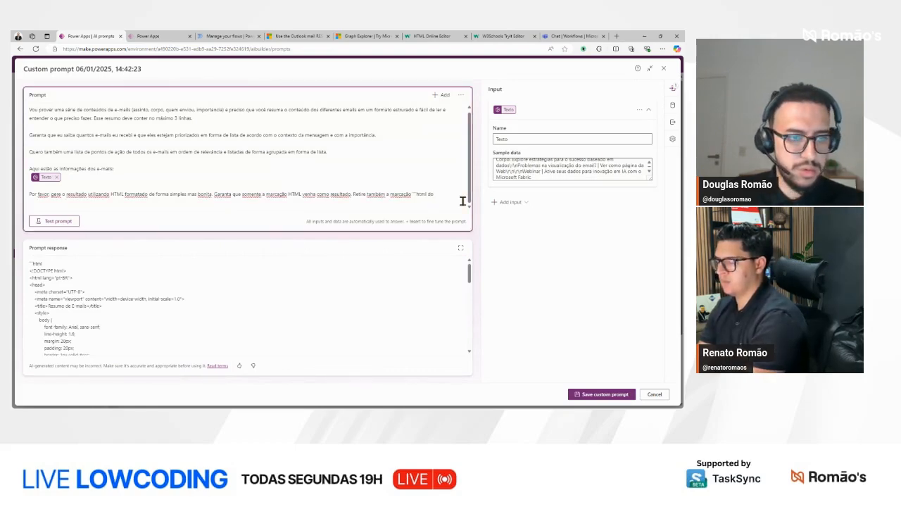
{"action": "type", "text": " resultado."}
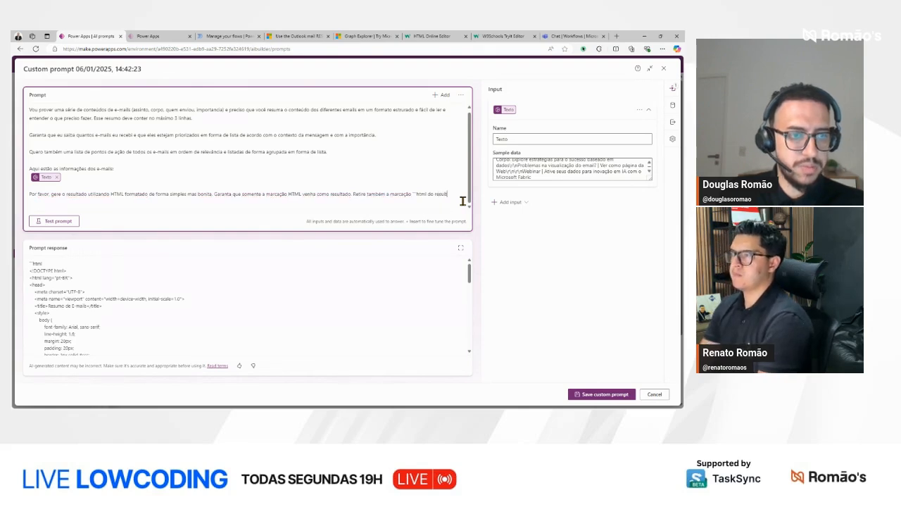
{"action": "left_click", "coordinate": [62, 222]}
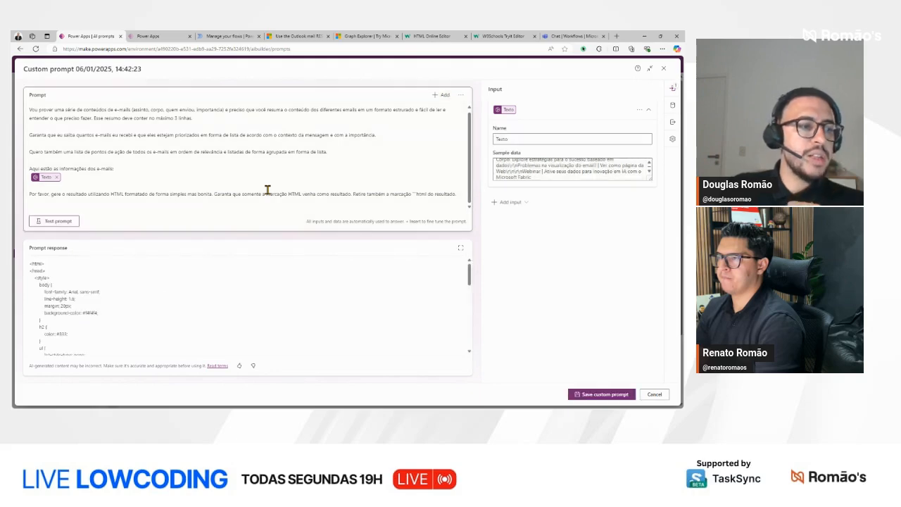
{"action": "scroll", "coordinate": [71, 274], "scroll_direction": "down", "scroll_amount": 10}
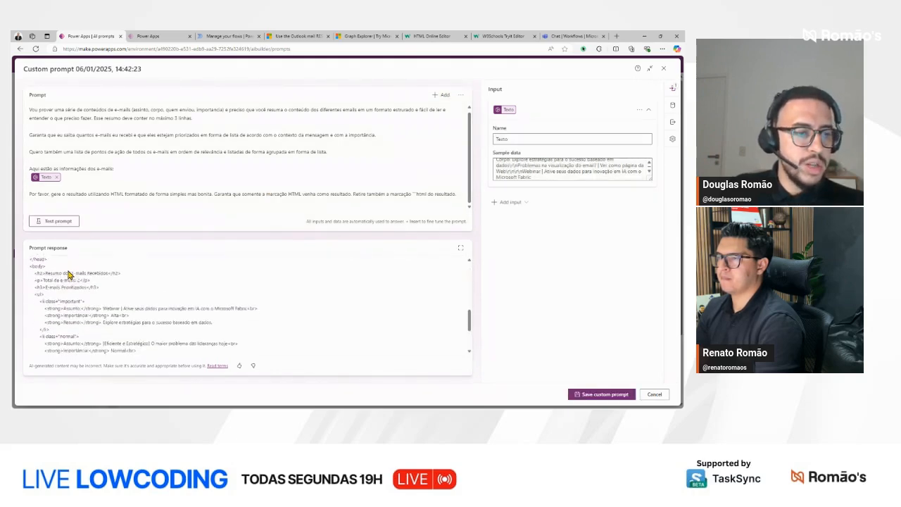
{"action": "scroll", "coordinate": [74, 282], "scroll_direction": "up", "scroll_amount": 6}
{"action": "scroll", "coordinate": [73, 284], "scroll_direction": "up", "scroll_amount": 4}
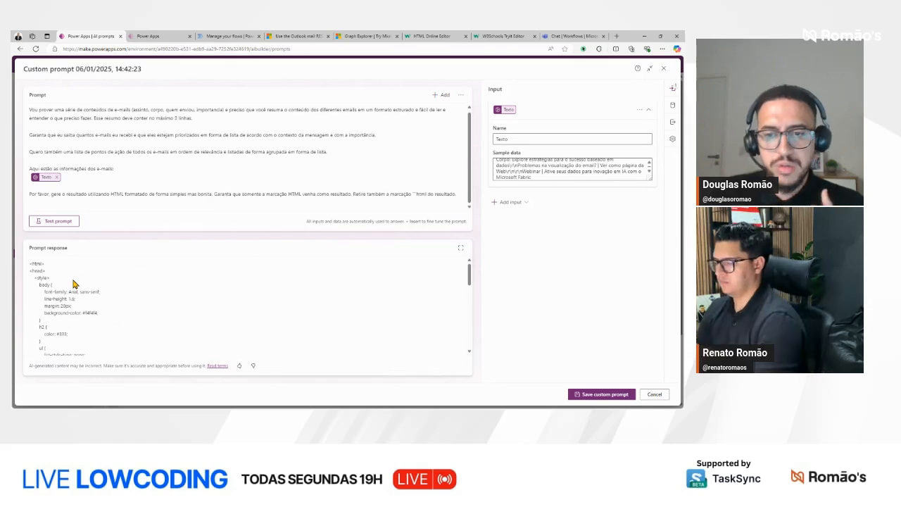
{"action": "left_click", "coordinate": [149, 194]}
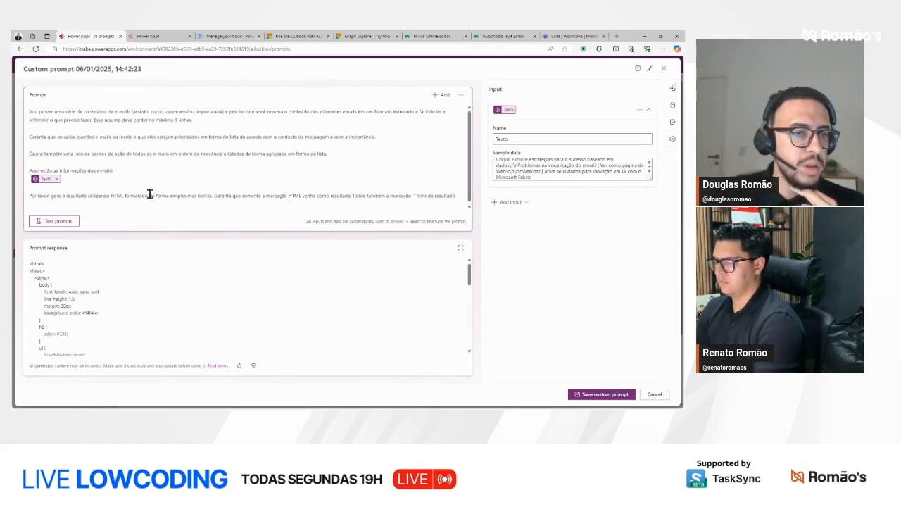
{"action": "left_click", "coordinate": [504, 169]}
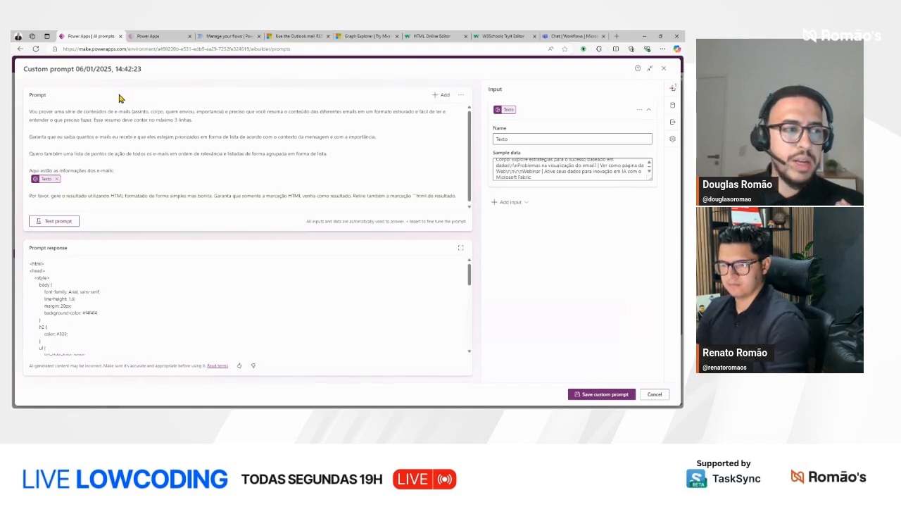
Step: Rename the custom prompt as "GPT resumo de e-mail de férias" and save it
{"action": "left_click", "coordinate": [199, 68]}
{"action": "key", "text": "ctrl+a"}
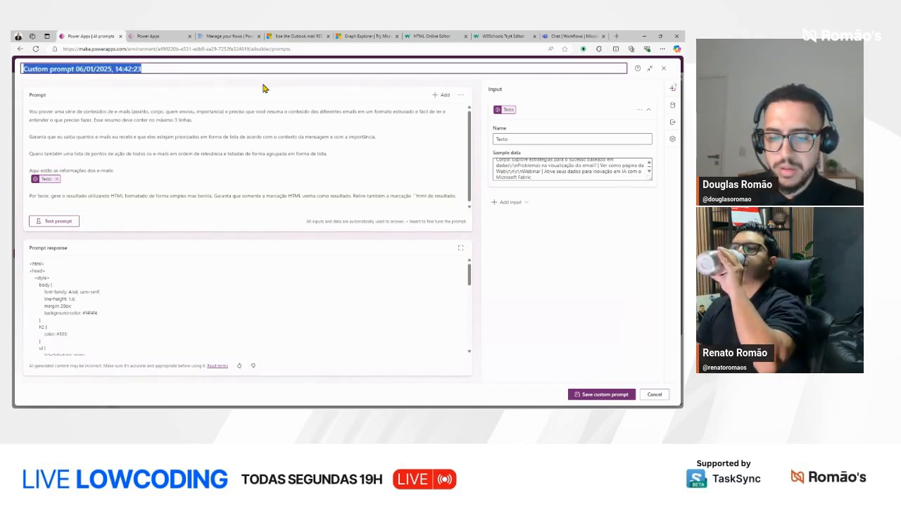
{"action": "type", "text": "Pr"}
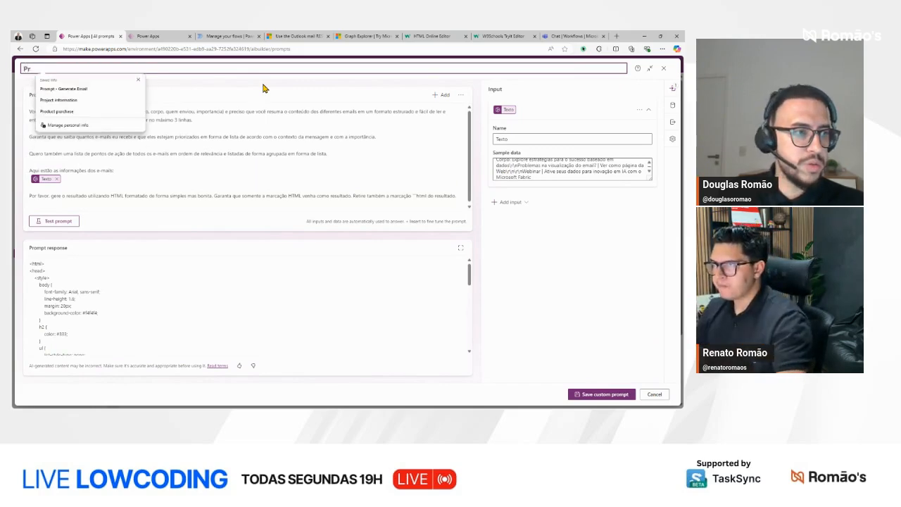
{"action": "key", "text": "BackSpace"}
{"action": "key", "text": "BackSpace"}
{"action": "type", "text": "GPT"}
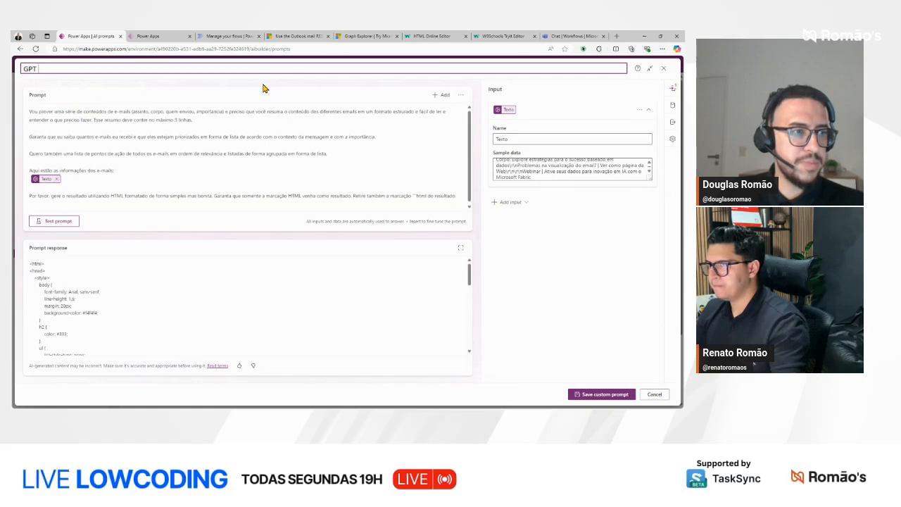
{"action": "type", "text": " re"}
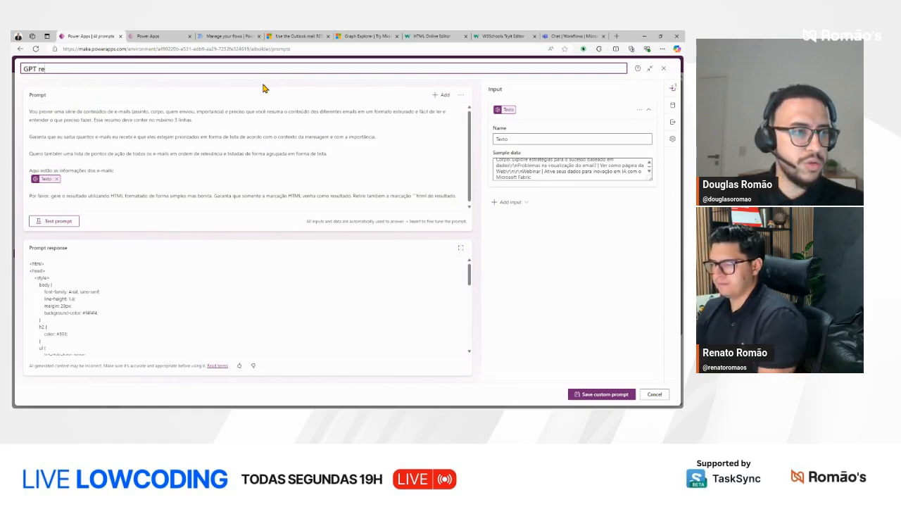
{"action": "type", "text": "sumo de e-mai"}
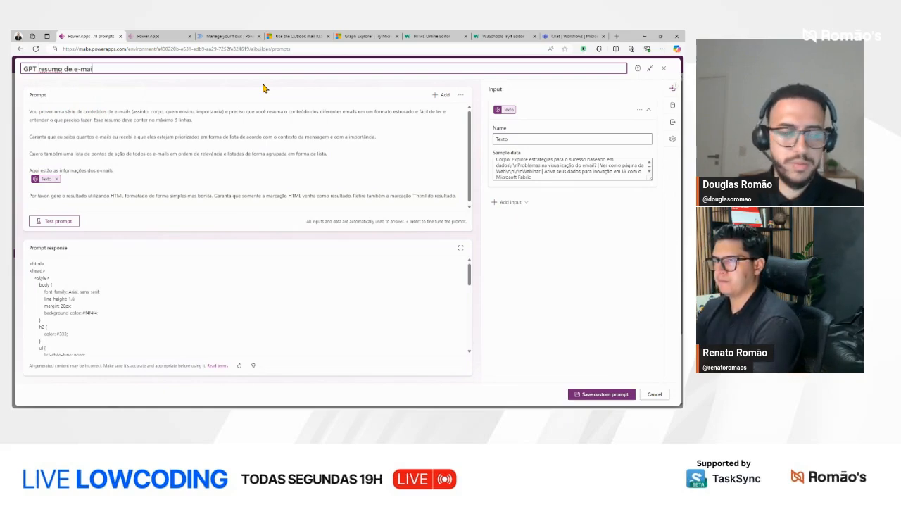
{"action": "type", "text": "l de férias"}
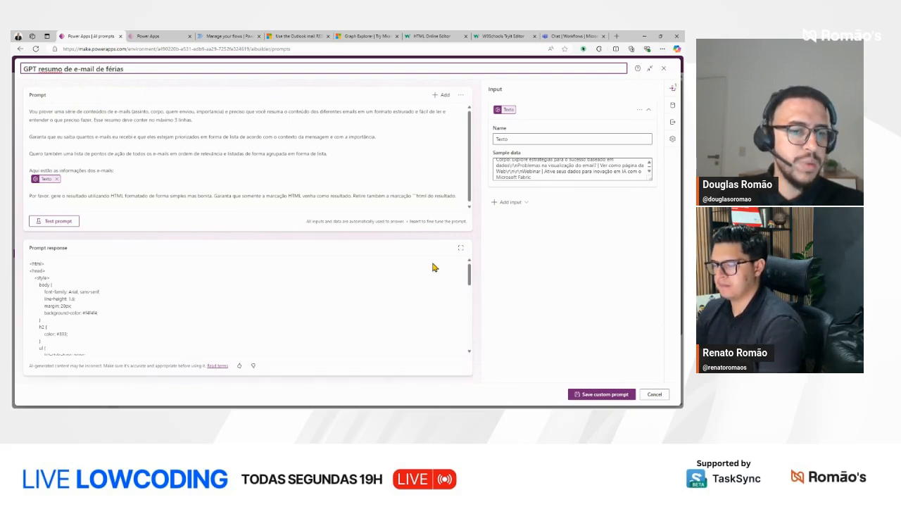
{"action": "left_click", "coordinate": [616, 398]}
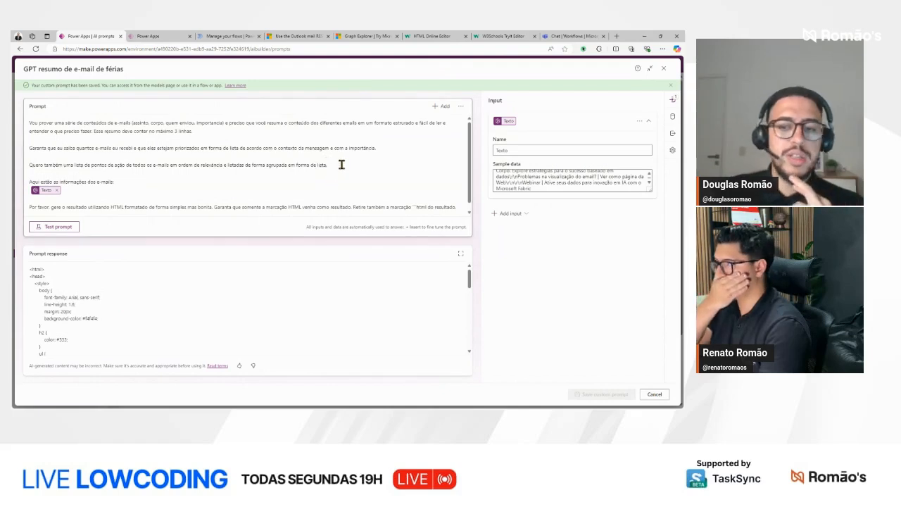
Step: Replace the summary-length sentence in the prompt's first paragraph with "Também, gere um resumo geral com no máximo 3 linhas."
{"action": "left_click", "coordinate": [293, 207]}
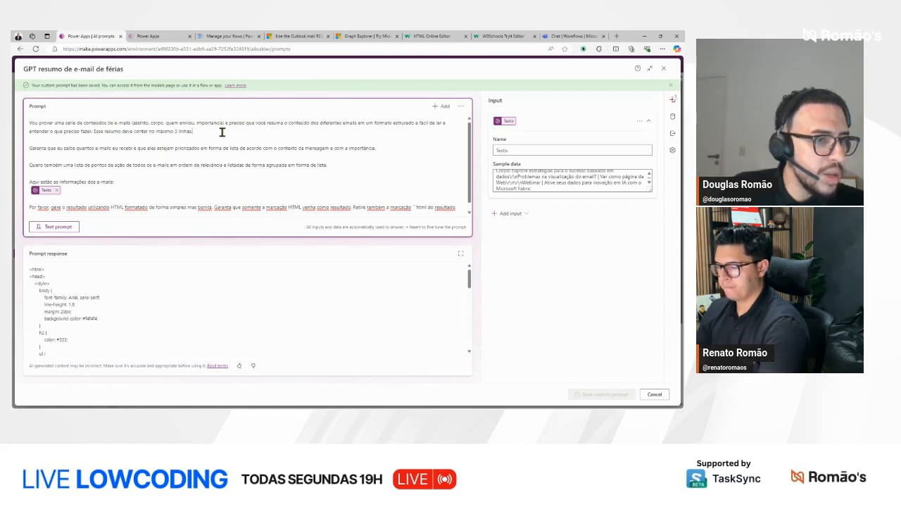
{"action": "type", "text": ". "}
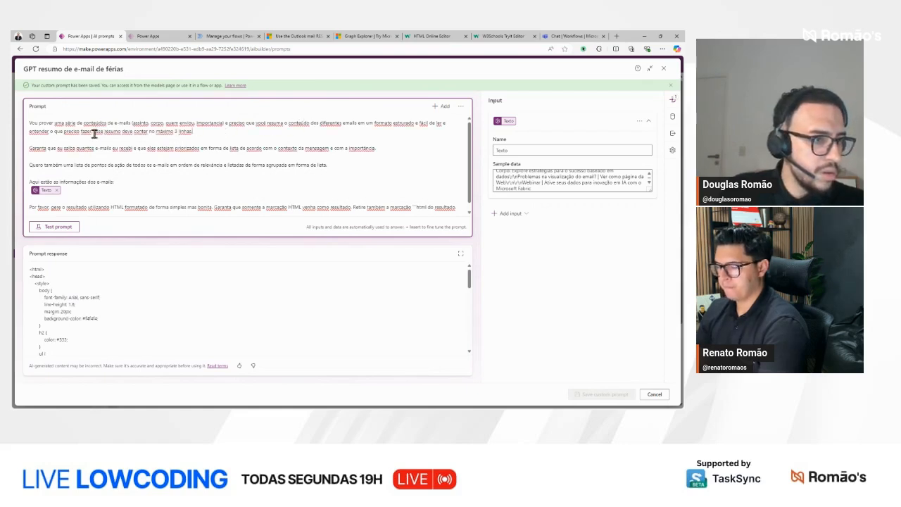
{"action": "type", "text": "Também, gere um "}
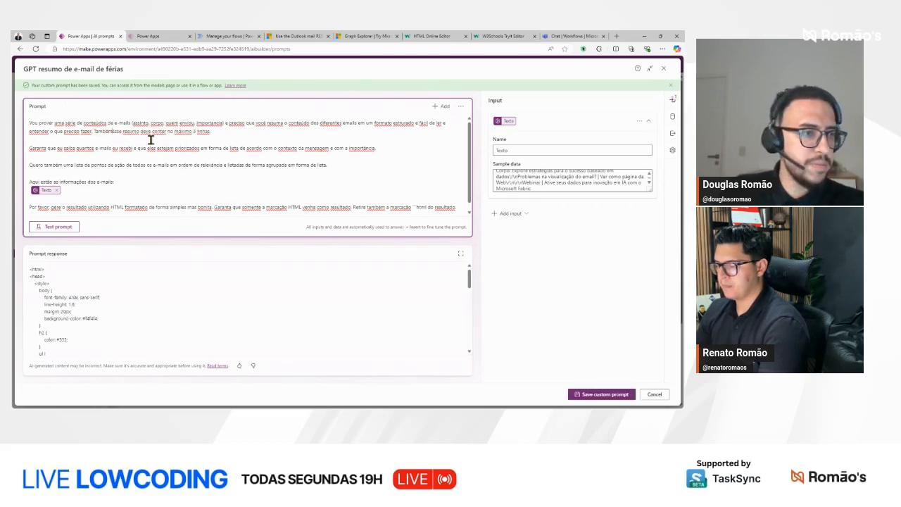
{"action": "type", "text": "resumo geral"}
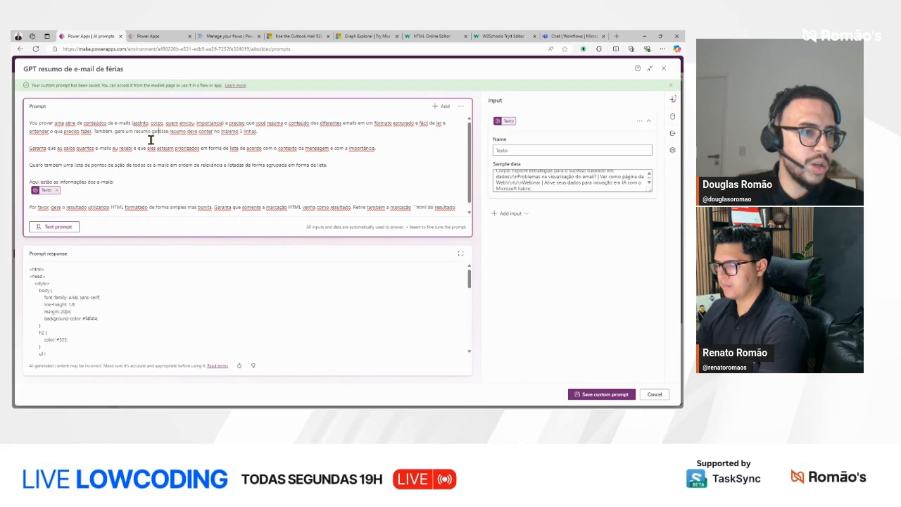
{"action": "key", "text": "ctrl+shift+Right"}
{"action": "key", "text": "ctrl+shift+Right"}
{"action": "key", "text": "ctrl+shift+Right"}
{"action": "key", "text": "ctrl+shift+Right"}
{"action": "key", "text": "ctrl+shift+Right"}
{"action": "key", "text": "ctrl+shift+Right"}
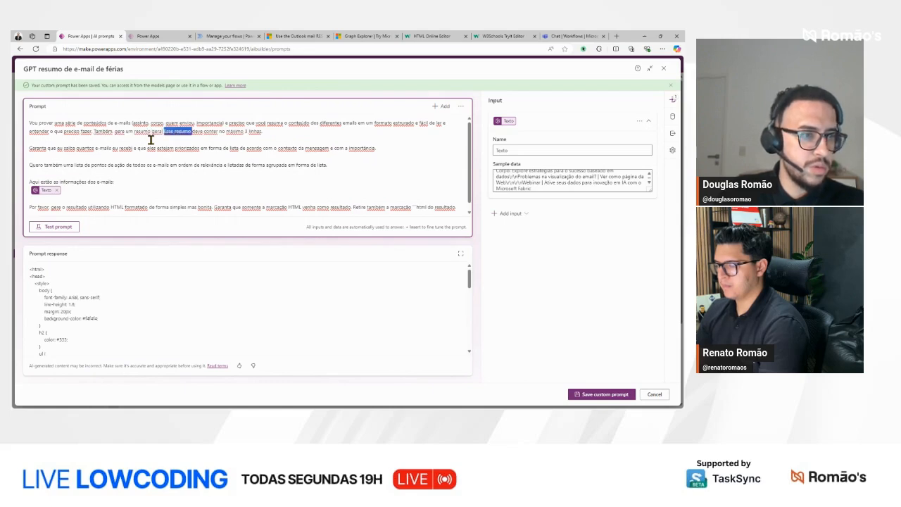
{"action": "type", "text": "com"}
{"action": "key", "text": "BackSpace"}
{"action": "key", "text": "BackSpace"}
{"action": "key", "text": "BackSpace"}
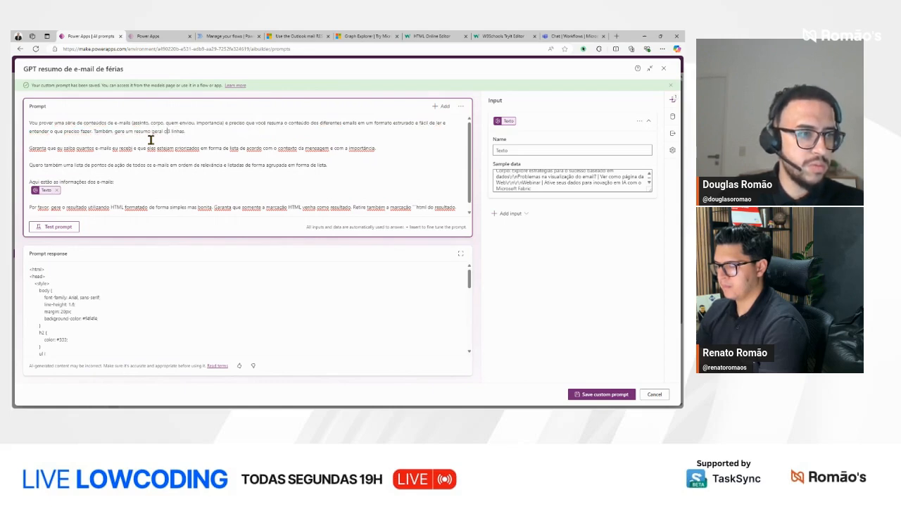
{"action": "type", "text": "om no máximo"}
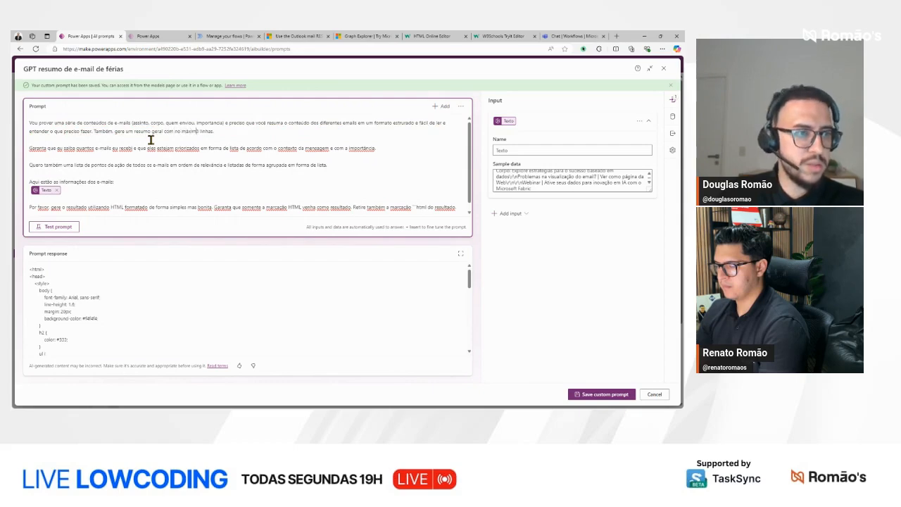
{"action": "key", "text": "End"}
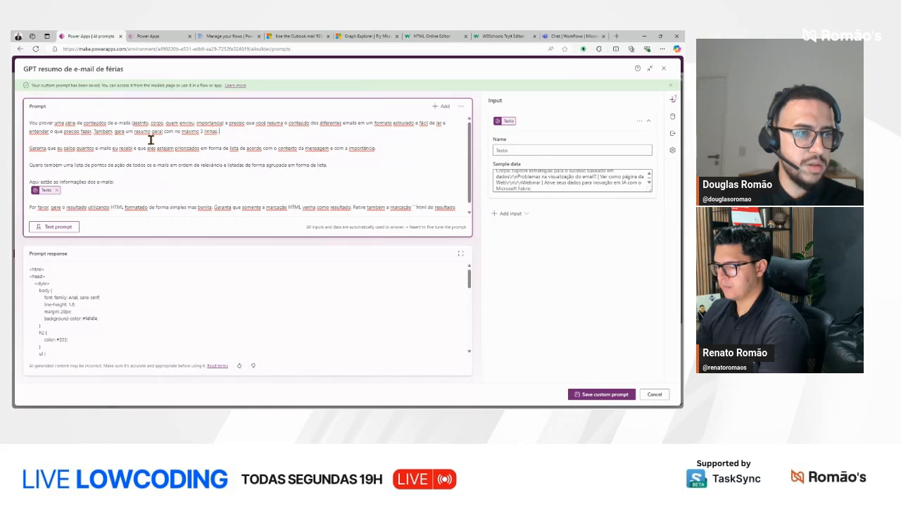
Step: Extend the general-summary sentence with ", dizendo quantos e-mails eu recebi, e alguns insights importantes." and test the prompt
{"action": "type", "text": "dizendo"}
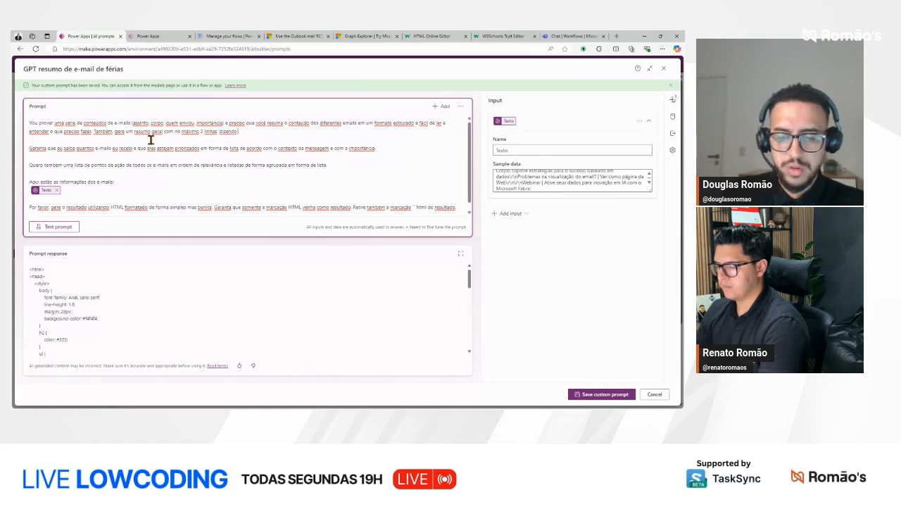
{"action": "type", "text": " quantos e-mails eu recebi"}
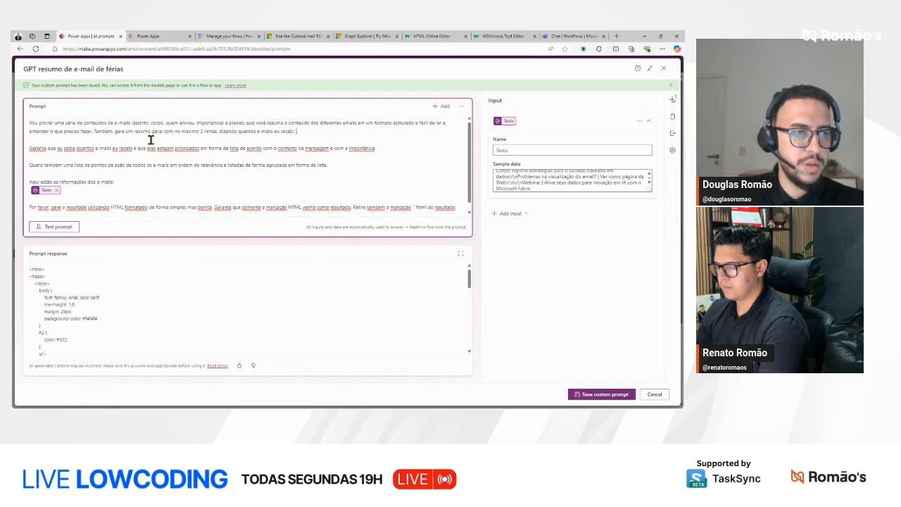
{"action": "type", "text": " o"}
{"action": "type", "text": "a"}
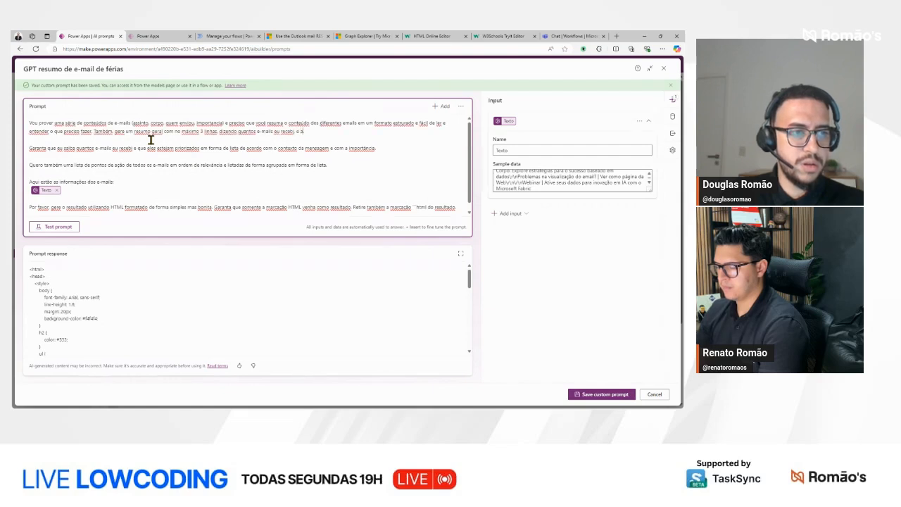
{"action": "type", "text": " insights im"}
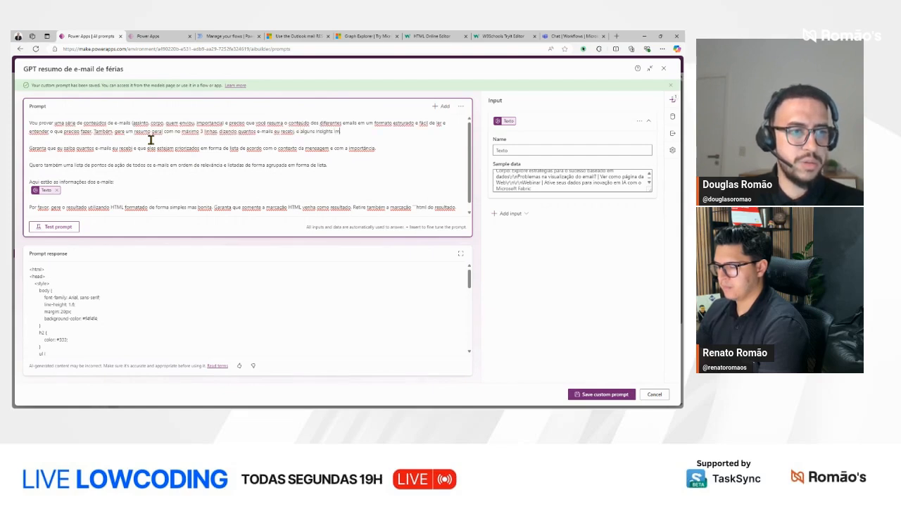
{"action": "type", "text": "portantes."}
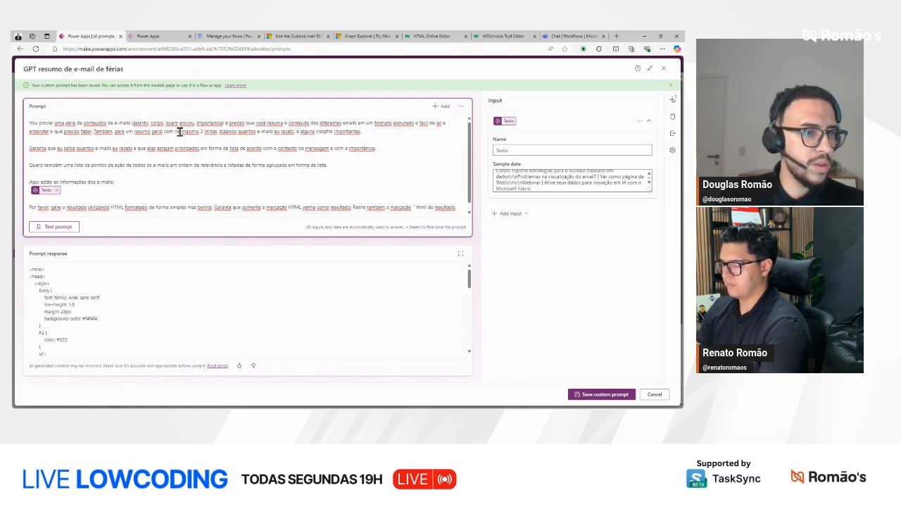
{"action": "left_click", "coordinate": [48, 226]}
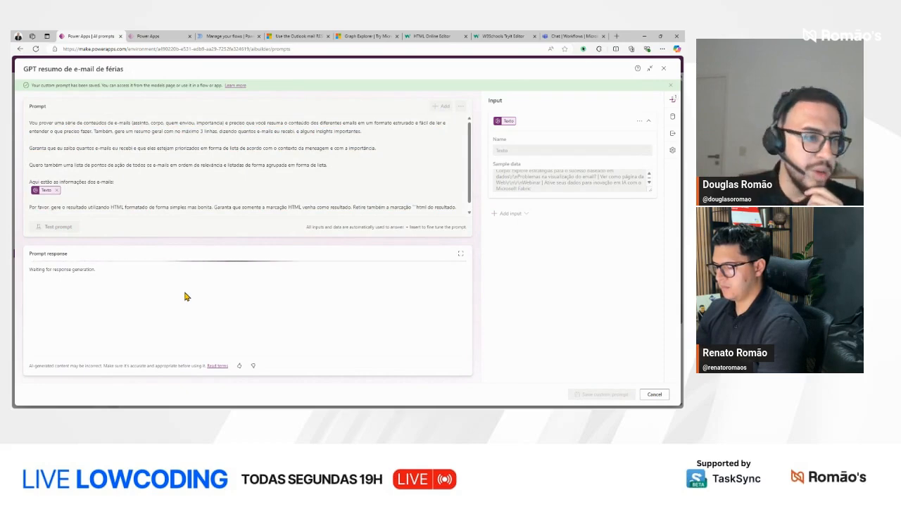
Step: Copy the entire HTML prompt response, replace the code in the W3Schools Tryit Editor with it and run it
{"action": "left_click_drag", "start_coordinate": [31, 271], "coordinate": [70, 303]}
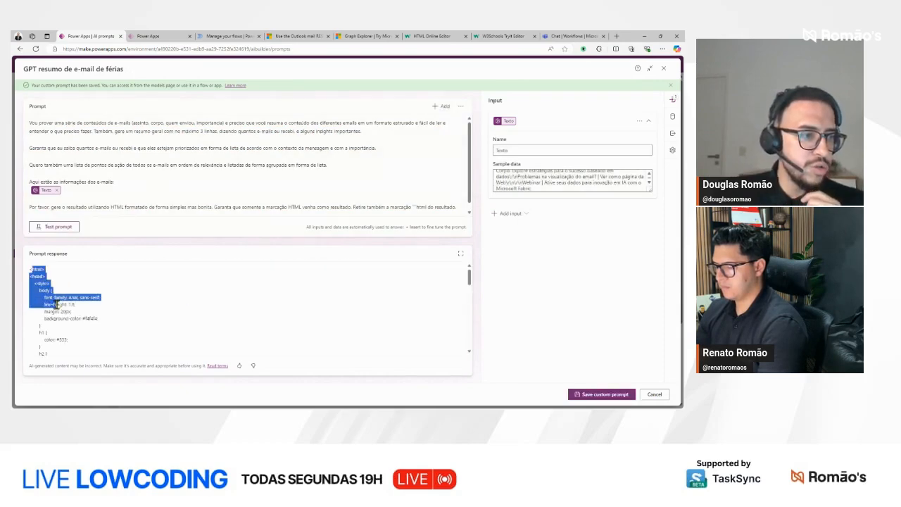
{"action": "mouse_move", "coordinate": [31, 270]}
{"action": "left_mouse_down"}
{"action": "mouse_move", "coordinate": [69, 326]}
{"action": "mouse_move", "coordinate": [32, 229]}
{"action": "mouse_move", "coordinate": [30, 269]}
{"action": "left_mouse_up"}
{"action": "scroll", "coordinate": [68, 326], "scroll_direction": "down", "scroll_amount": 10}
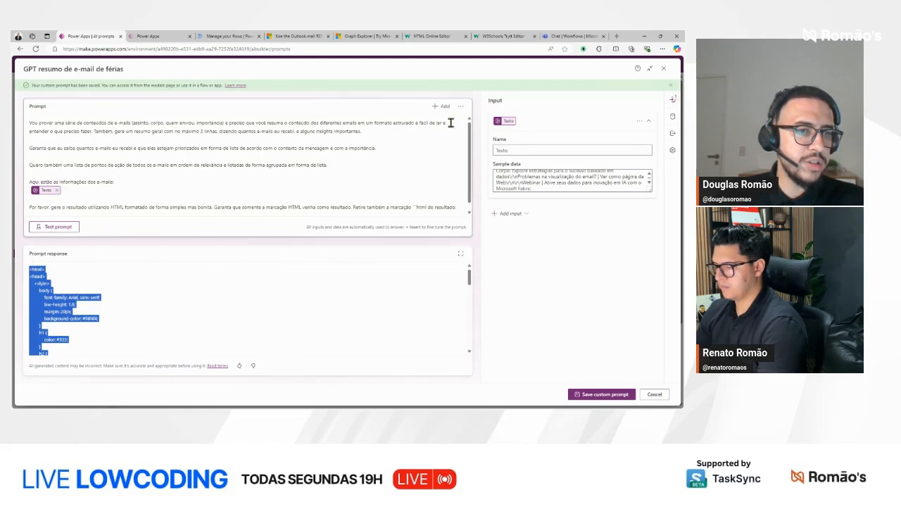
{"action": "left_click", "coordinate": [501, 36]}
{"action": "key", "text": "ctrl+a"}
{"action": "key", "text": "ctrl+v"}
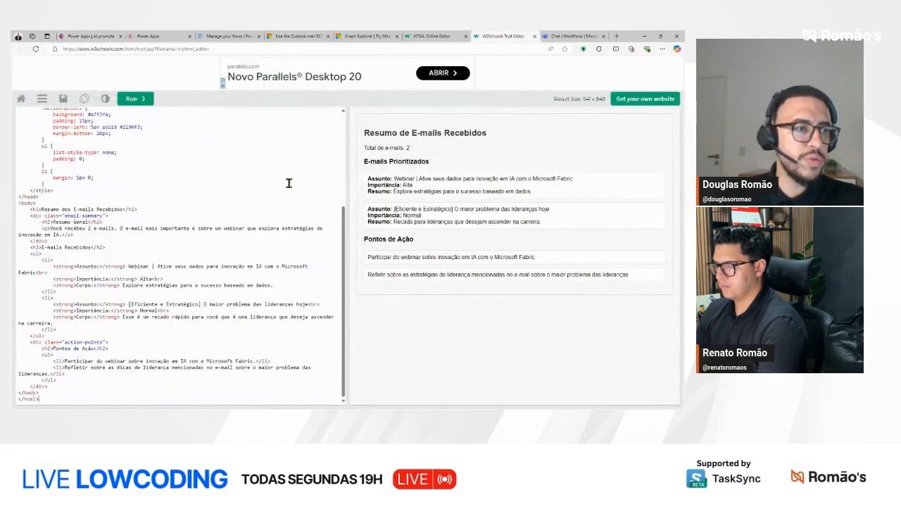
{"action": "left_click", "coordinate": [140, 99]}
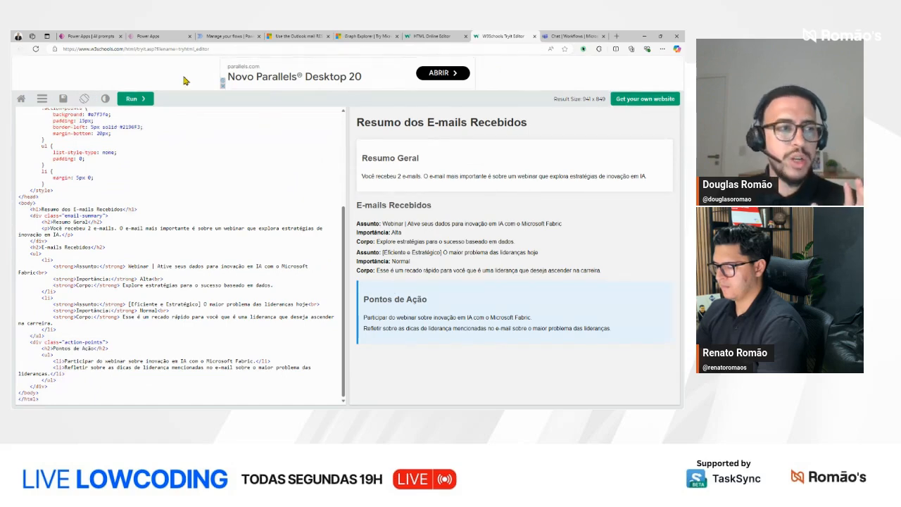
Step: Look at the e-mail query response in Graph Explorer and return to the Power Apps prompt
{"action": "left_click", "coordinate": [110, 35]}
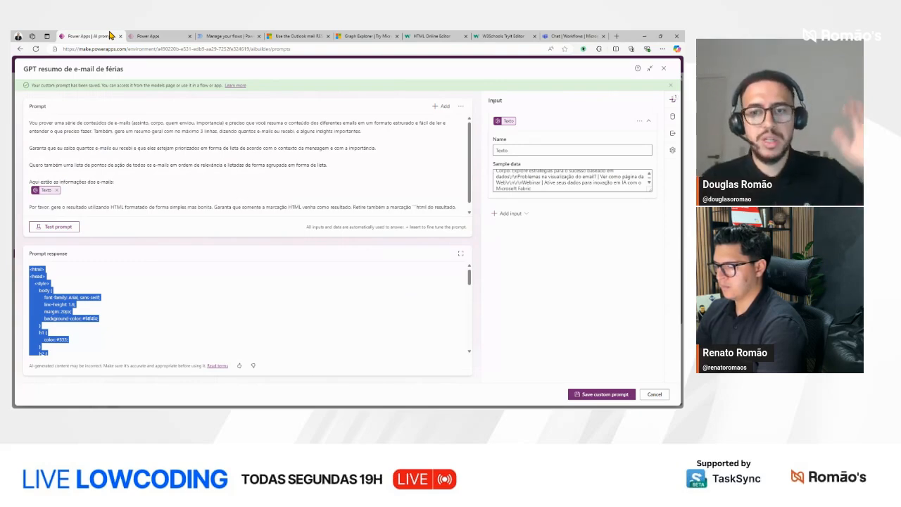
{"action": "left_click", "coordinate": [373, 36]}
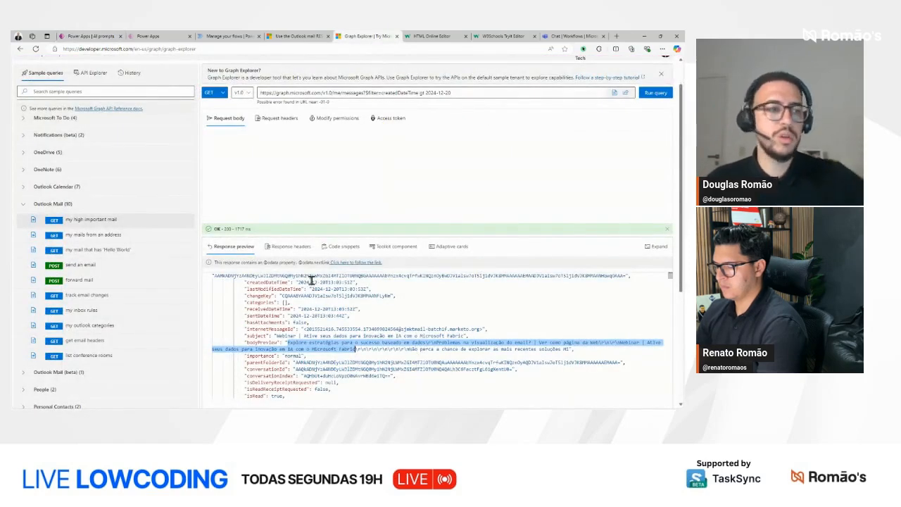
{"action": "left_click", "coordinate": [91, 36]}
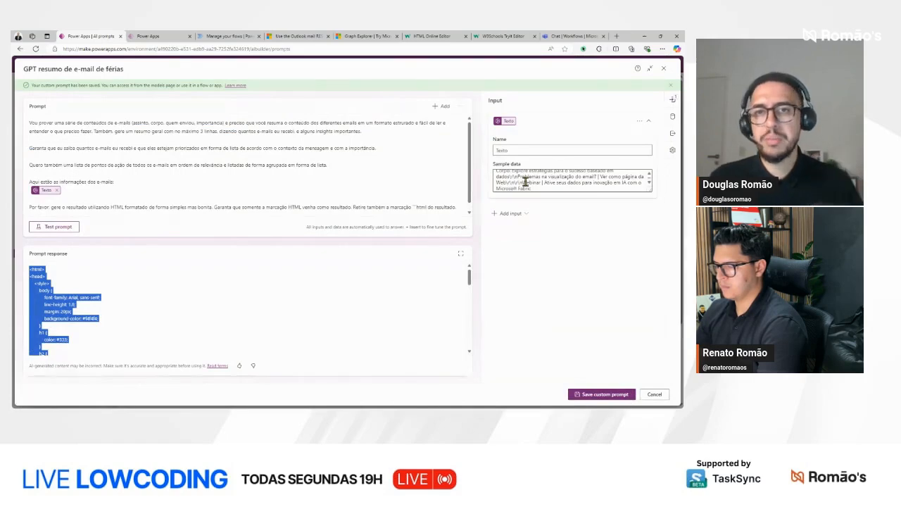